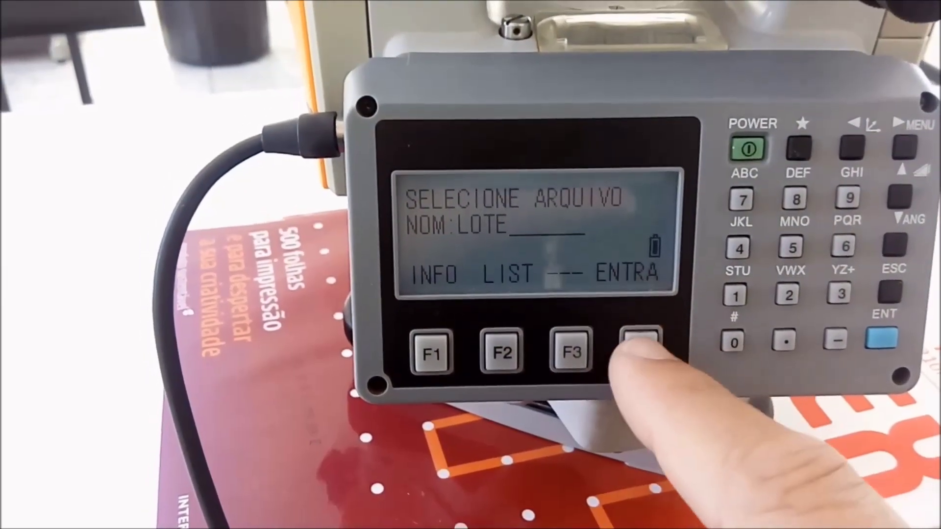
Send the LOTE file from the total station and receive it from the Topcon GTS-200 series as lote on the desktop.
click(640, 338)
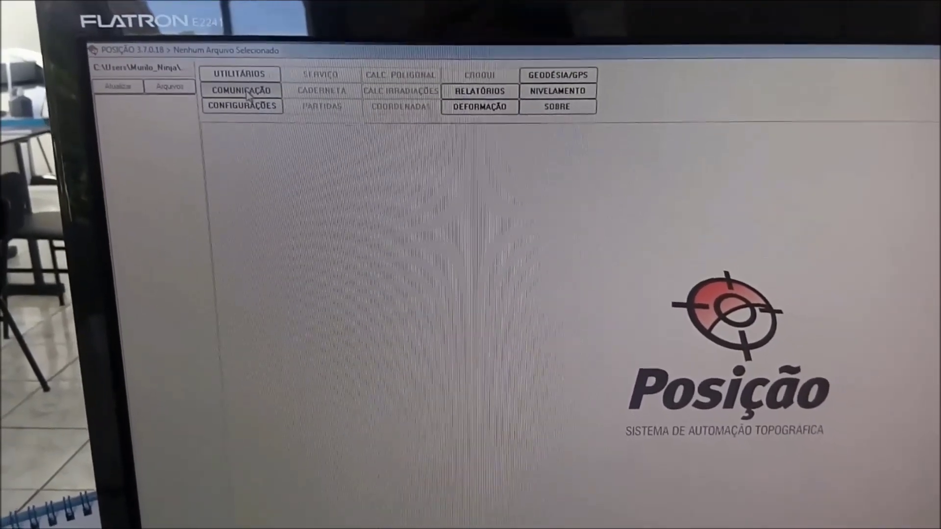
click(250, 87)
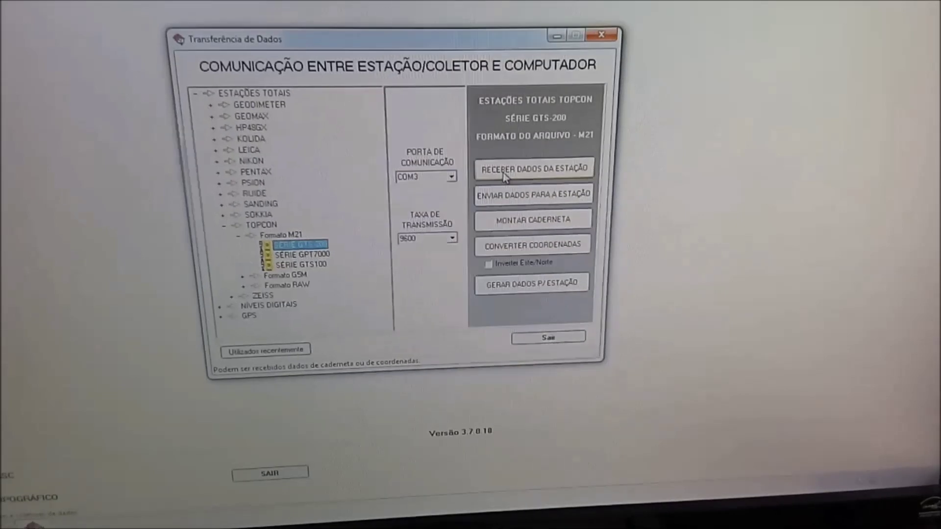
click(511, 183)
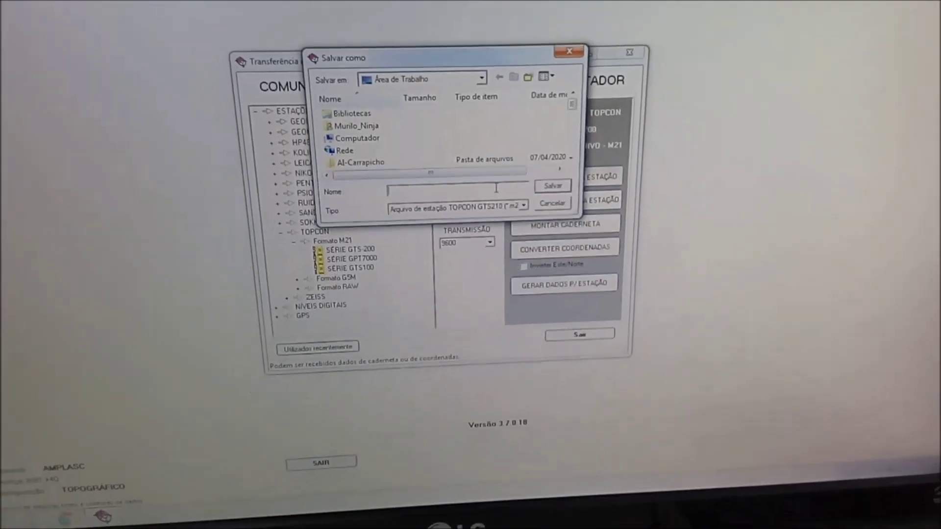
text(lev)
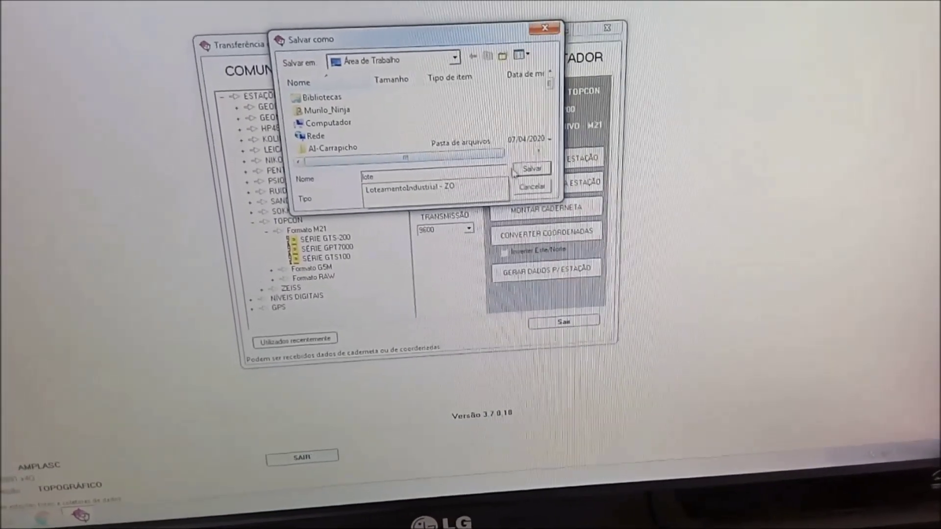
click(528, 171)
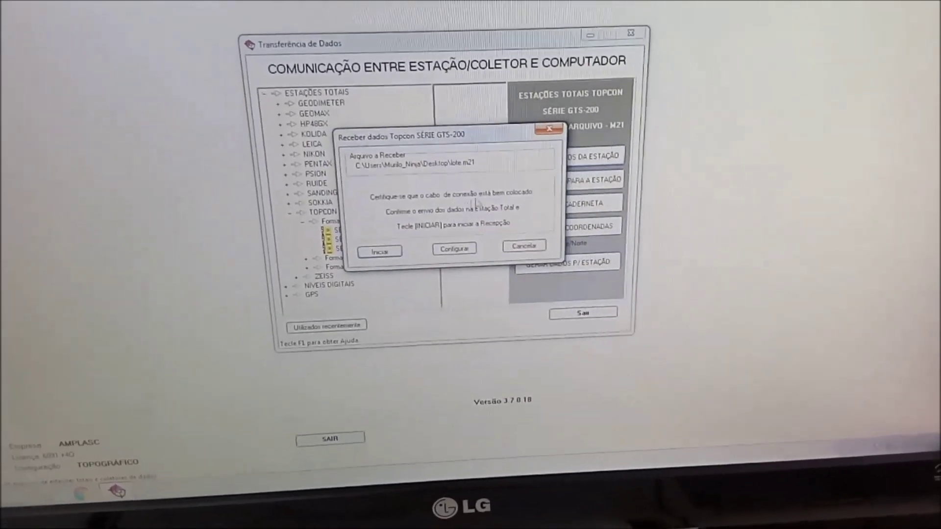
click(395, 252)
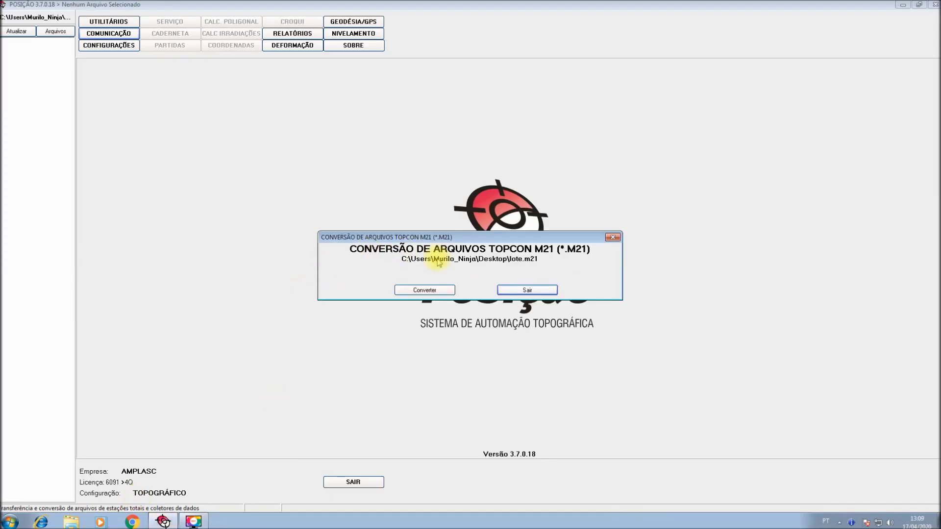
Convert the received lote.m21 into a field book named lote and review its station and foresight readings.
click(415, 290)
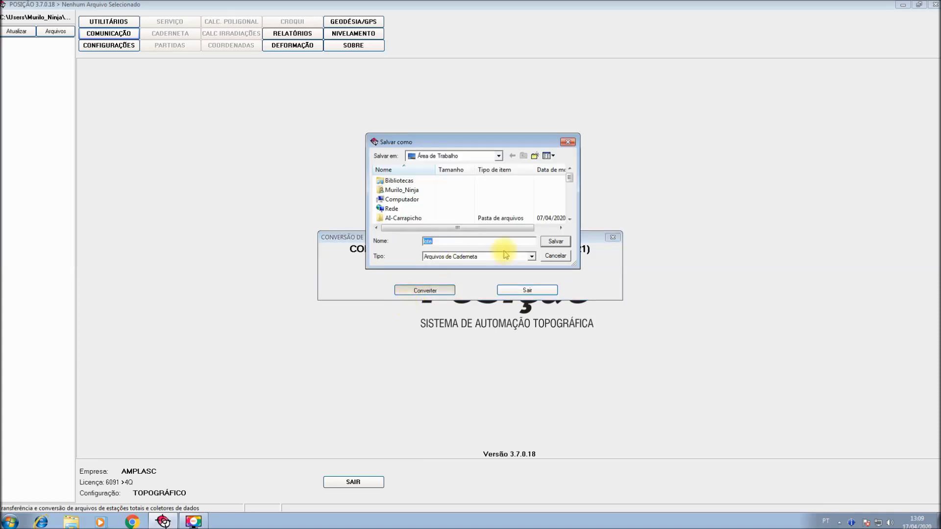
click(552, 241)
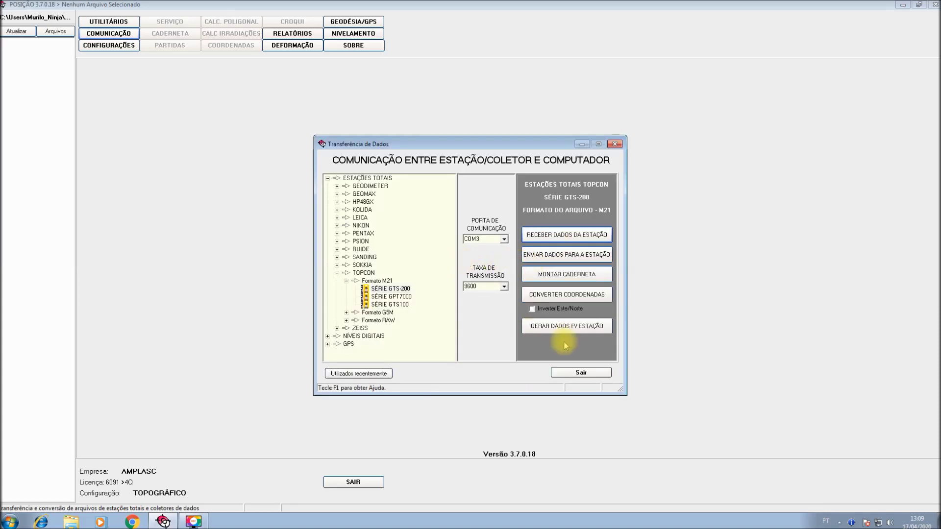
click(568, 372)
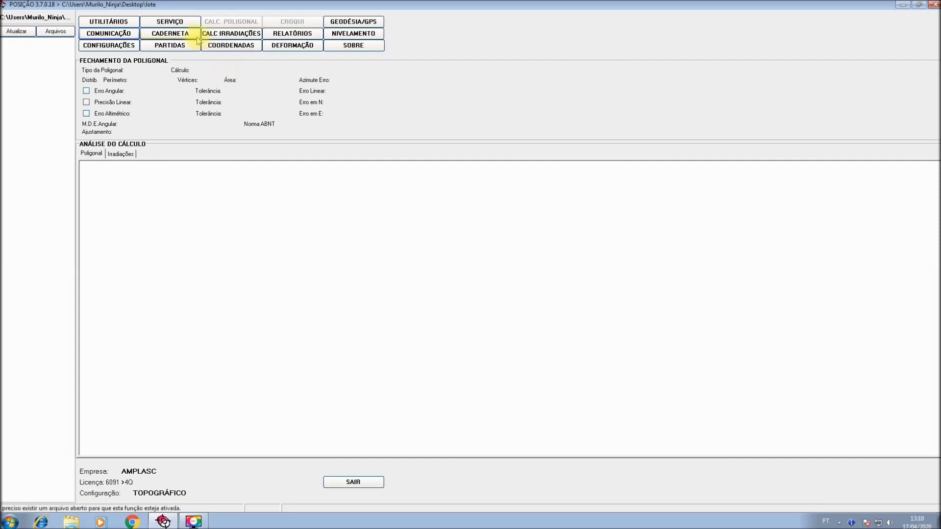
click(184, 34)
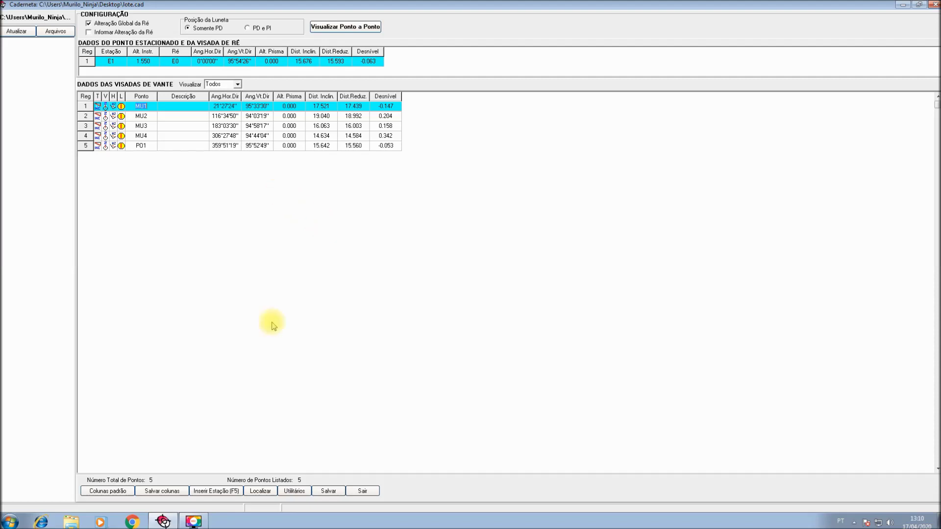
click(362, 491)
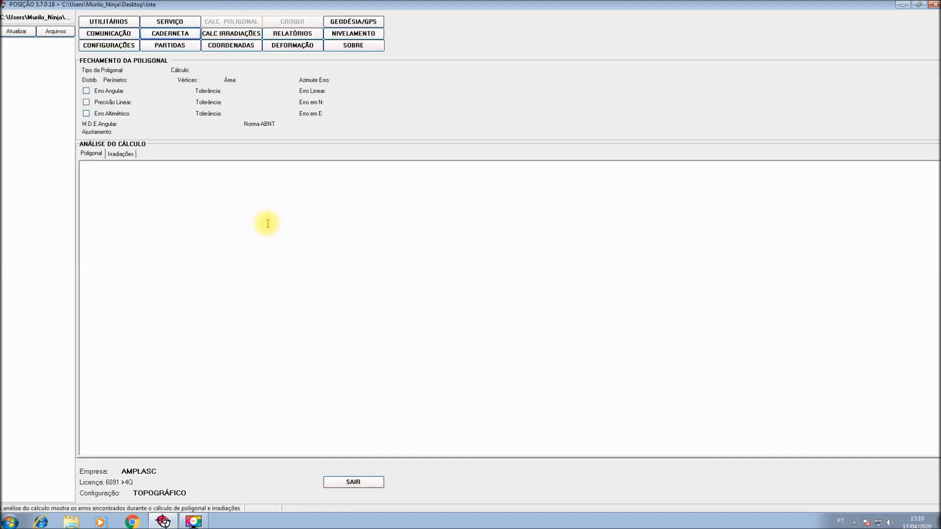
Save the starting data for station E1: north 100000, east 150000, elevation 100, and azimuth 0°00'00" to backsight E0.
click(169, 45)
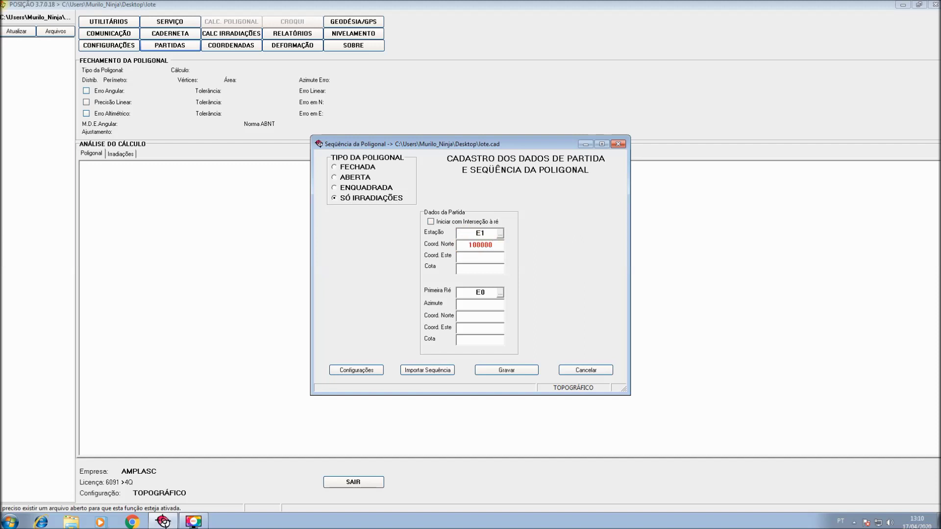
click(483, 255)
click(488, 270)
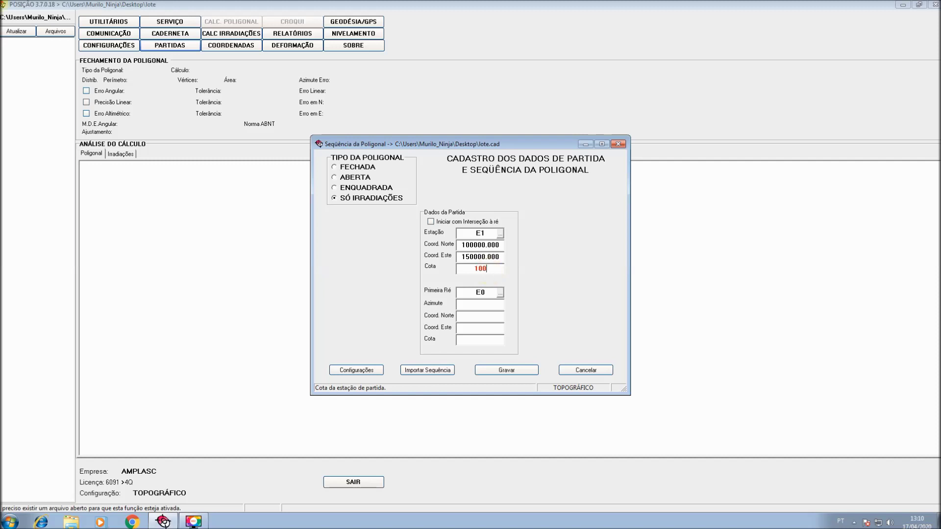
click(485, 304)
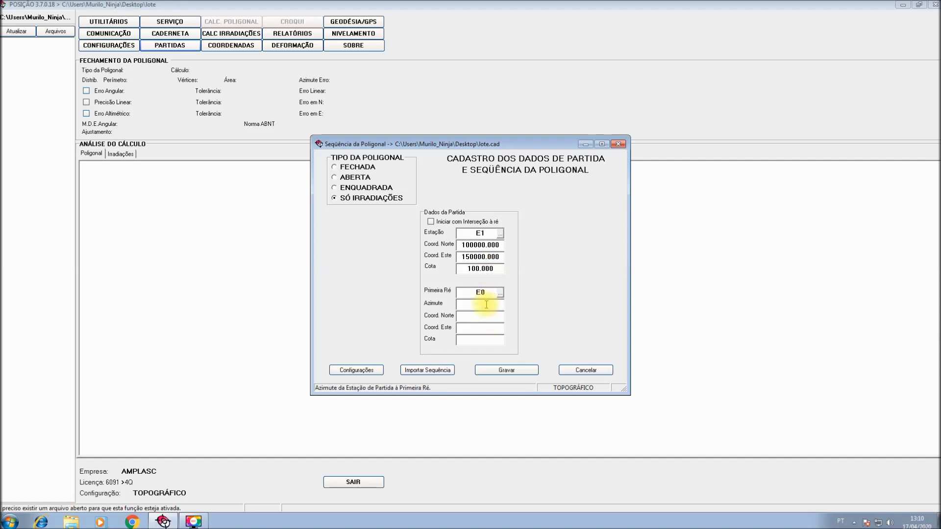
click(483, 316)
click(497, 306)
key(Tab)
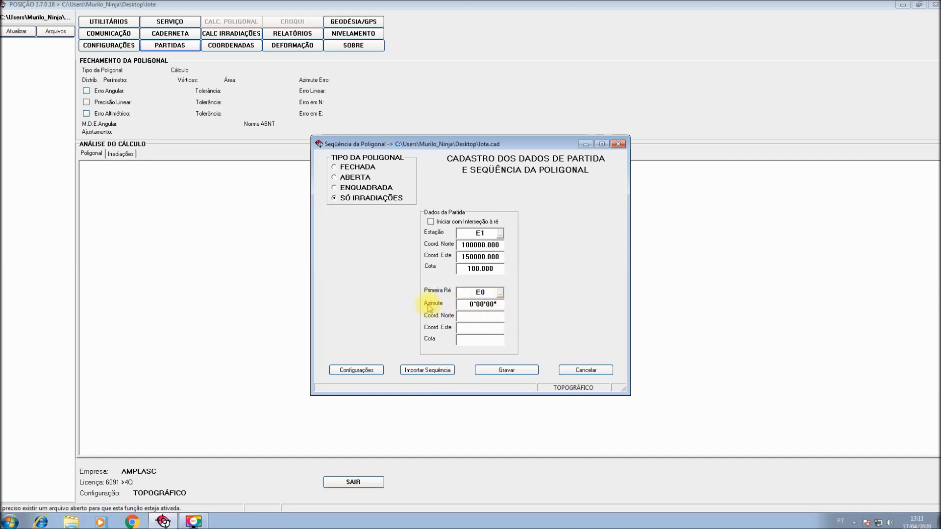
click(512, 371)
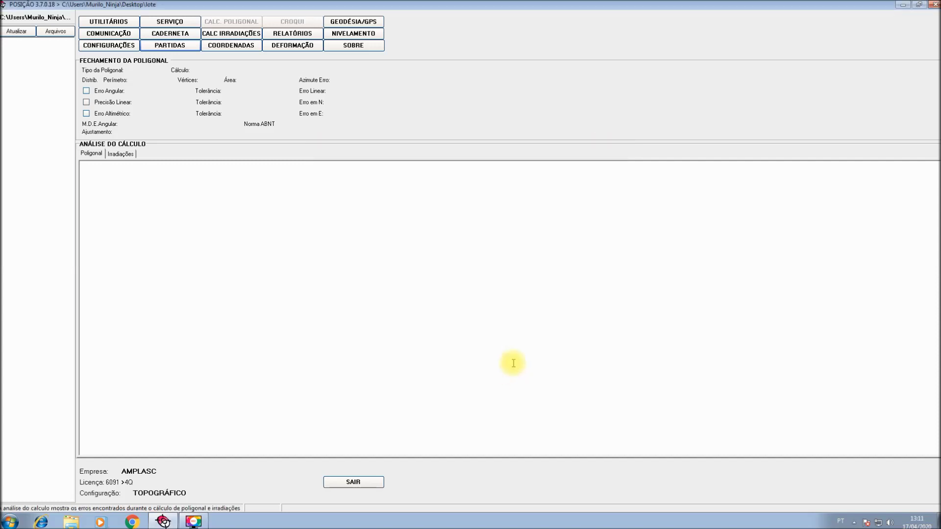
Calculate the irradiations from the starting data (Partidas) and view the point sketch with the sight lines (Visadas) displayed.
click(245, 37)
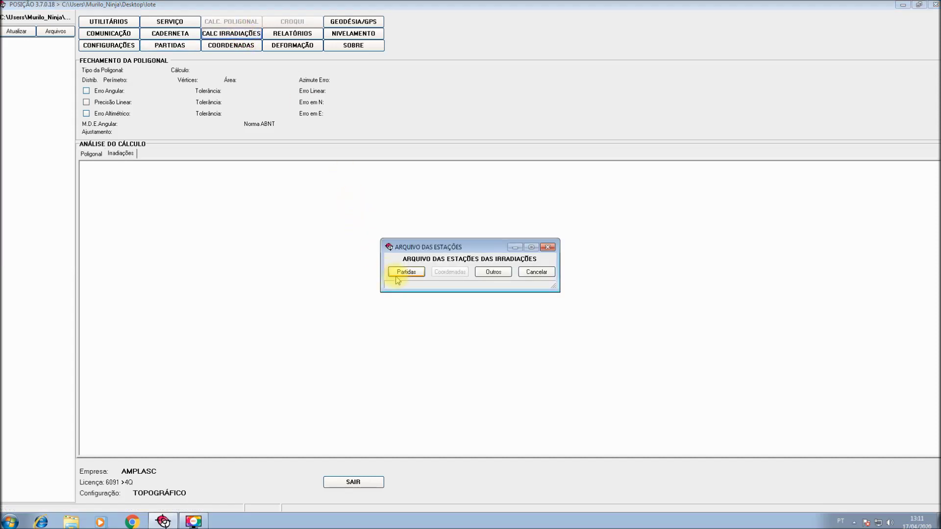
click(402, 274)
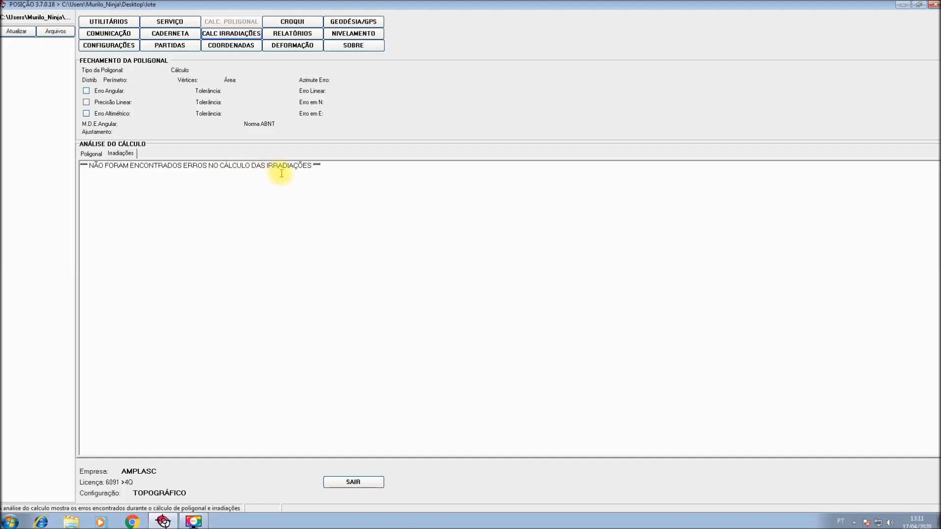
click(291, 22)
scroll(473, 209, down, 1)
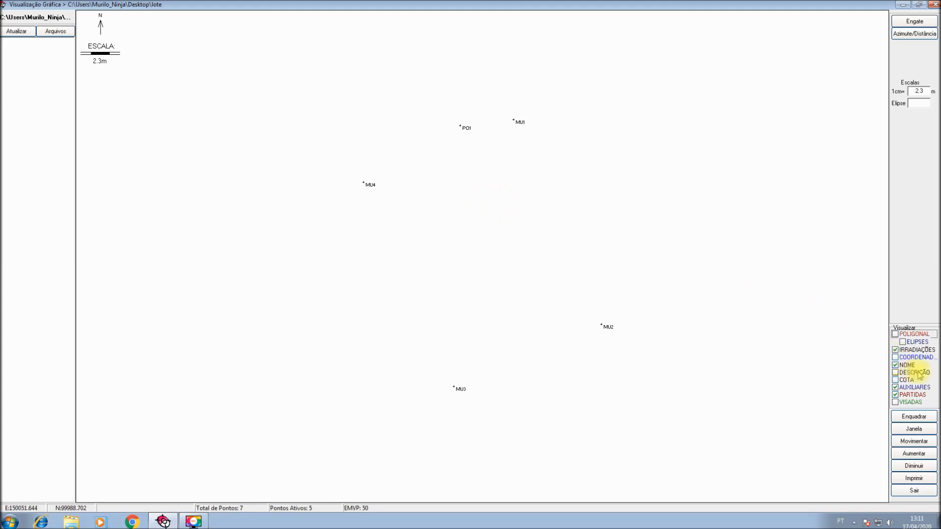
click(895, 403)
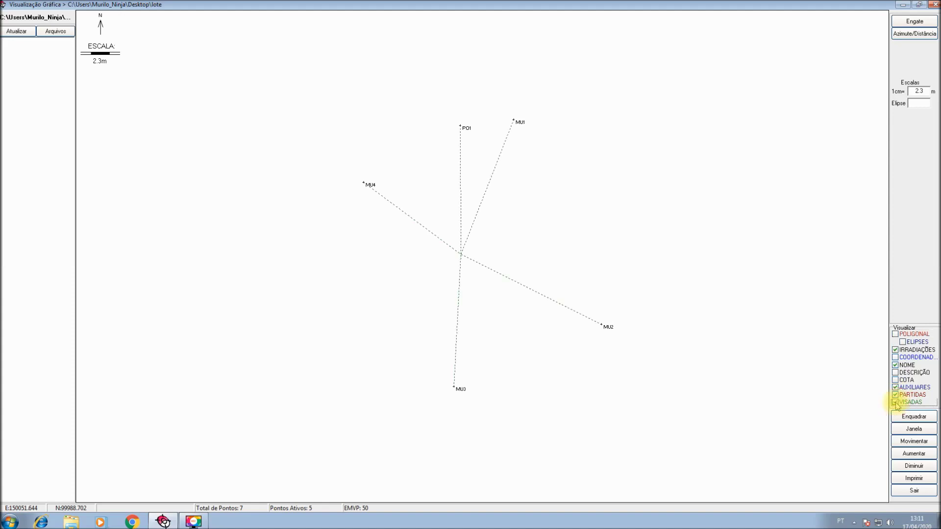
scroll(473, 256, up, 3)
scroll(439, 263, down, 2)
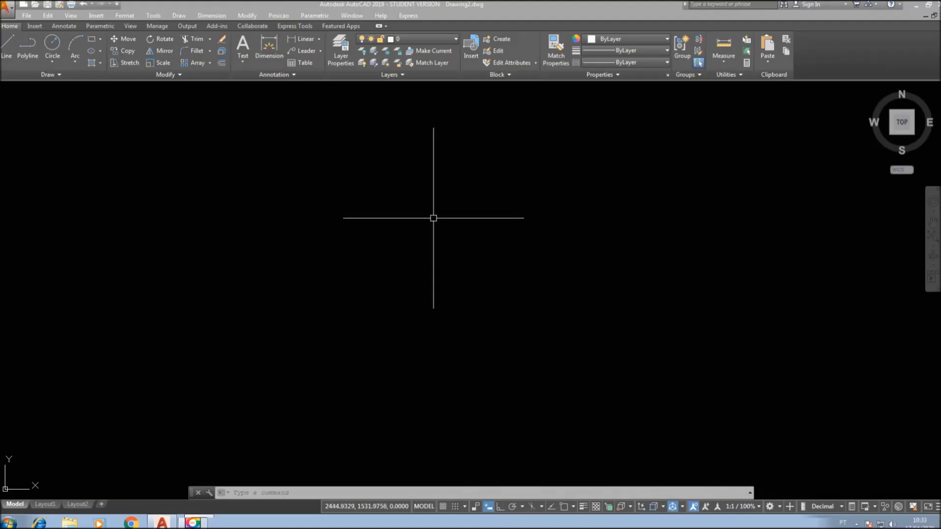
In AutoCAD, set the Posicao point import to include Irradiacoes and Coordenadas, with 1.0 mm text and scale 1/300.
click(278, 16)
mouse_move(315, 38)
click(420, 71)
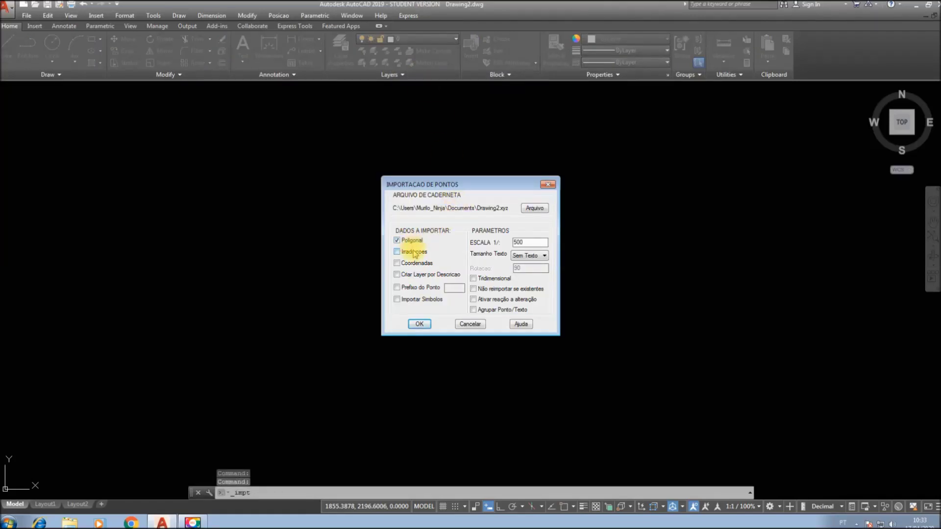
click(414, 264)
click(536, 256)
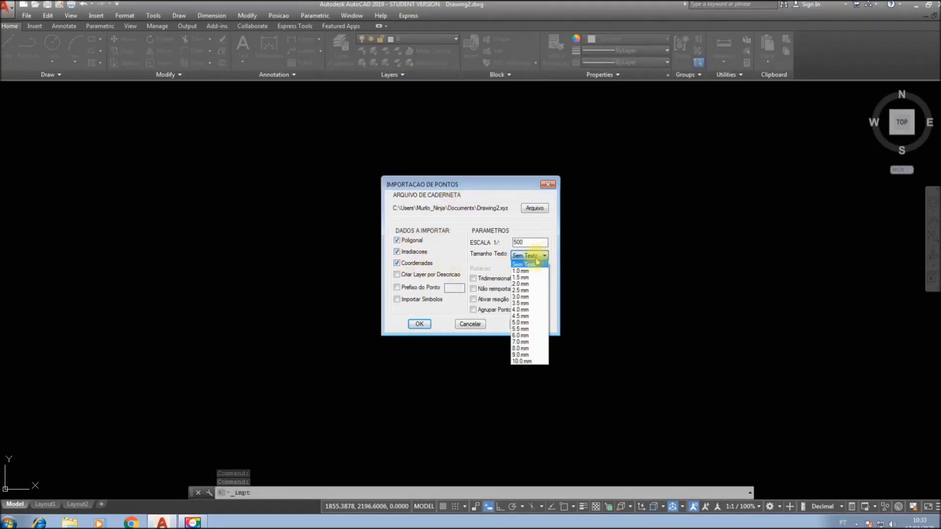
click(526, 268)
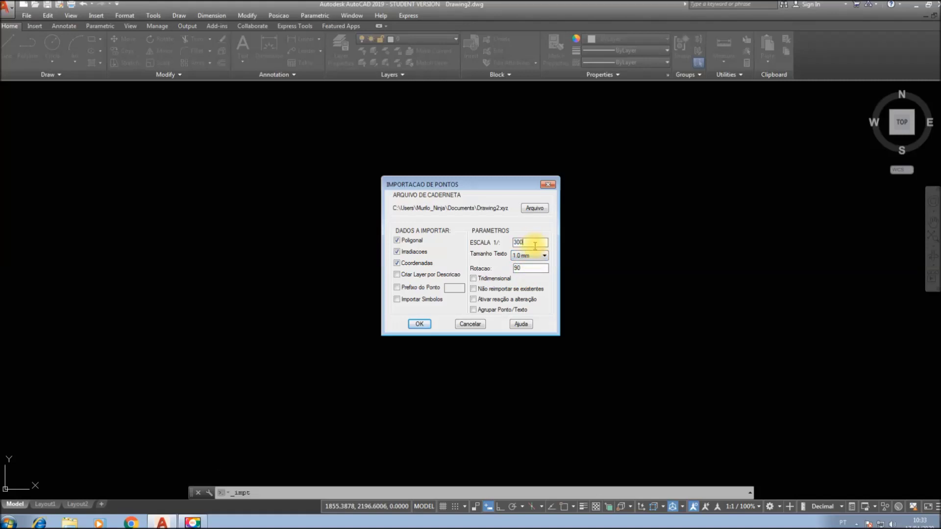
Choose lote.xyz from the desktop as the data file and import its points into the drawing.
click(535, 209)
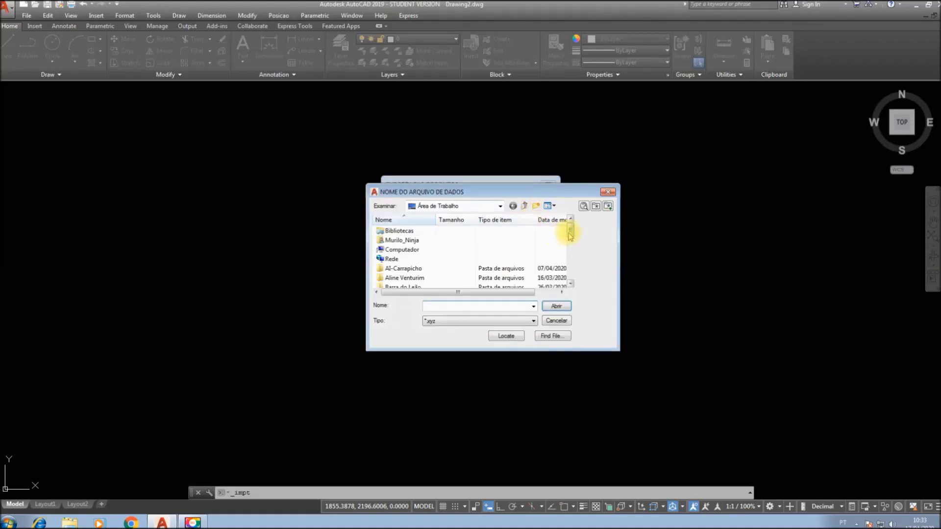
scroll(558, 255, down, 5)
double_click(411, 250)
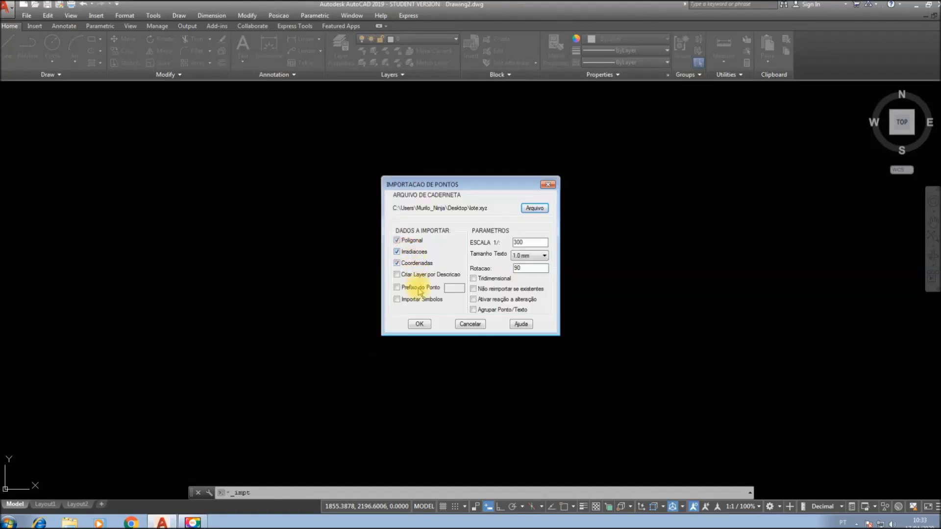
click(420, 321)
scroll(468, 248, down, 4)
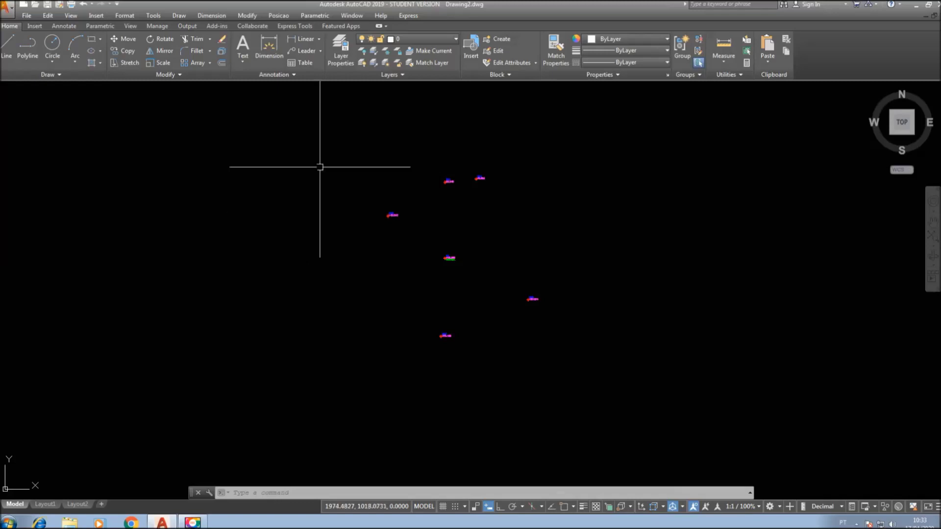
Delete the ARV and POSTE layers from the drawing.
click(340, 49)
click(311, 233)
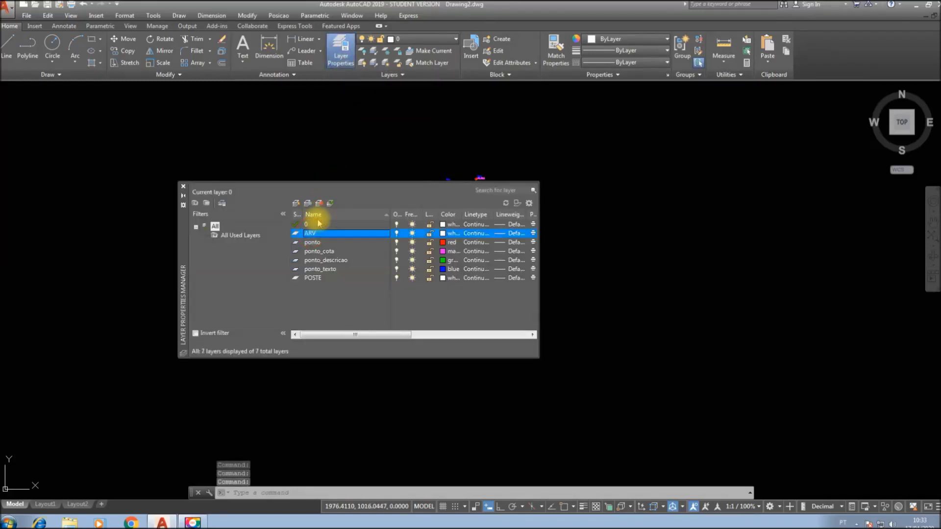
click(320, 204)
click(316, 269)
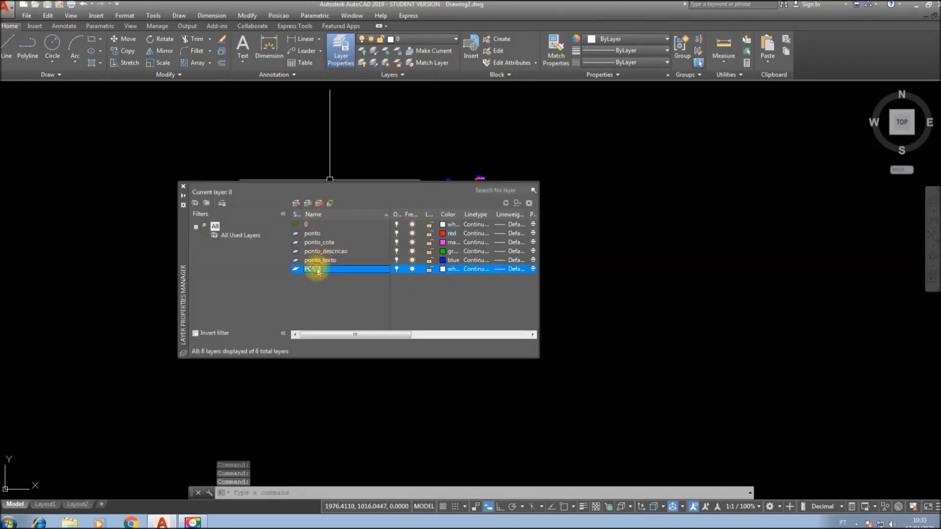
click(319, 203)
Change the colour of the ponto_texto layer to cyan.
click(439, 262)
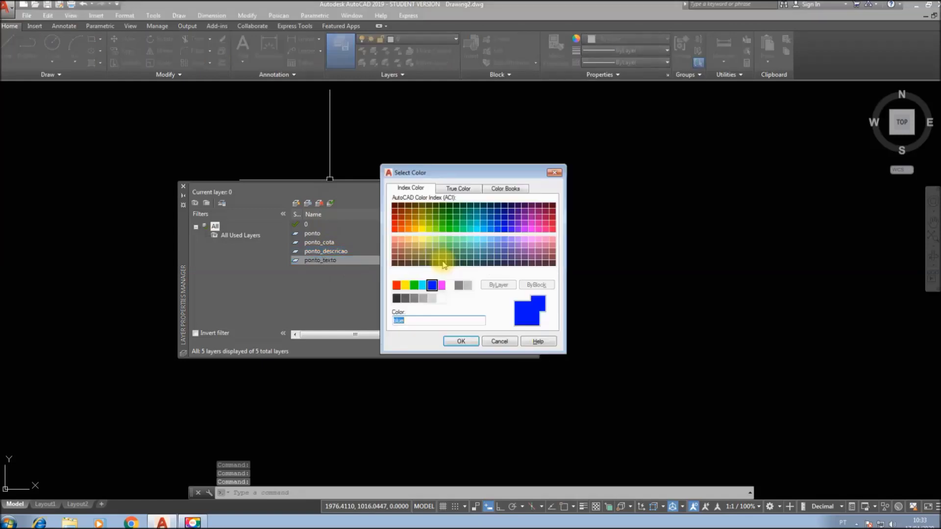
click(423, 285)
click(459, 342)
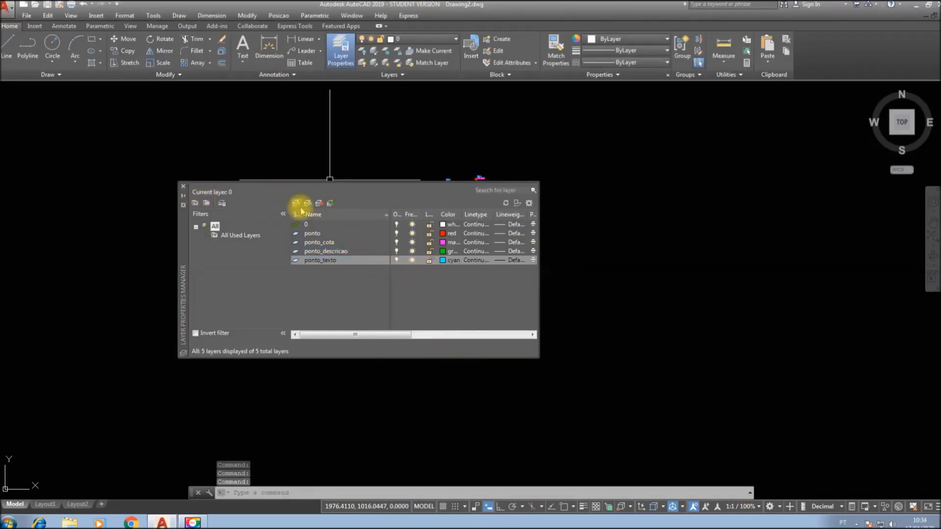
Create a layer named lote with white as its colour and close the layer manager.
click(296, 203)
text(lote)
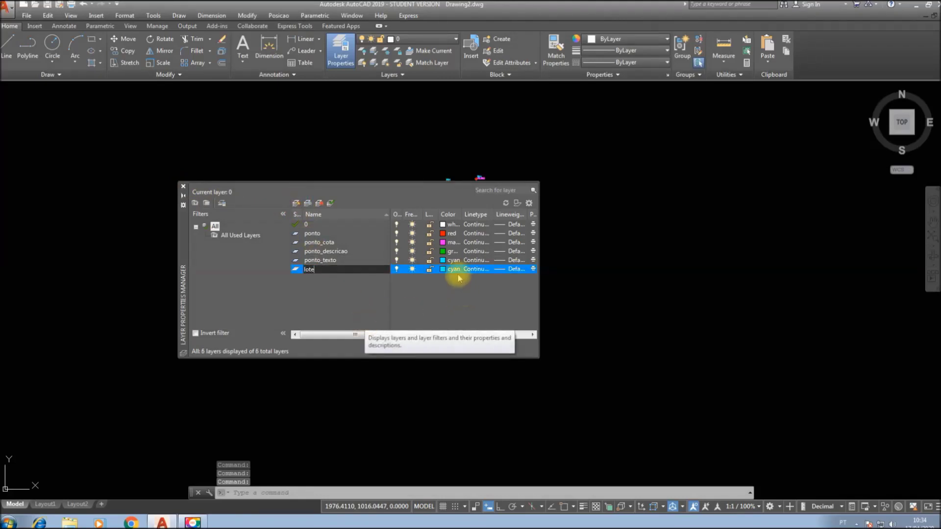
click(443, 269)
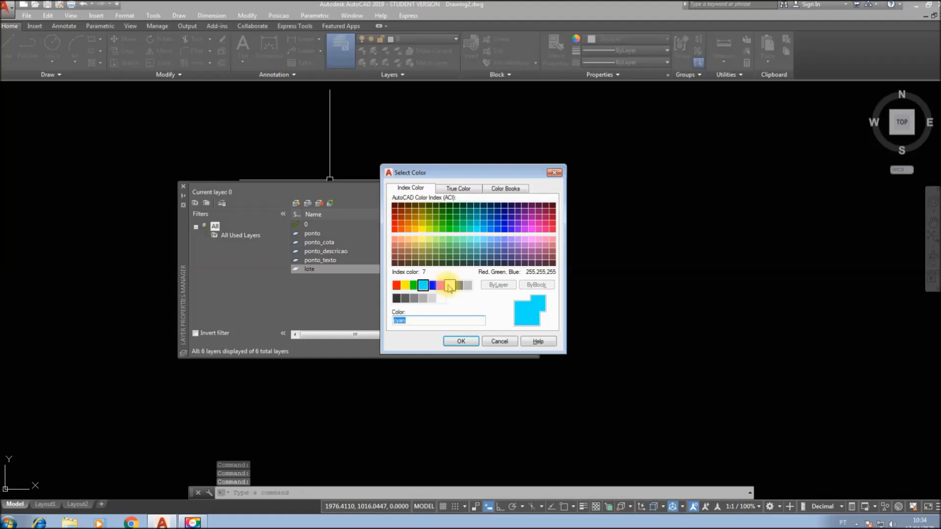
click(461, 341)
click(183, 186)
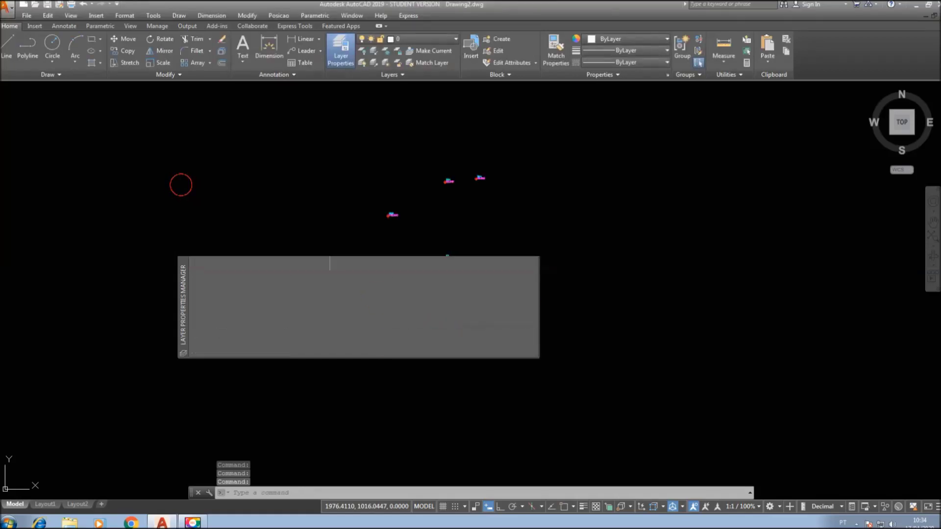
scroll(448, 178, up, 8)
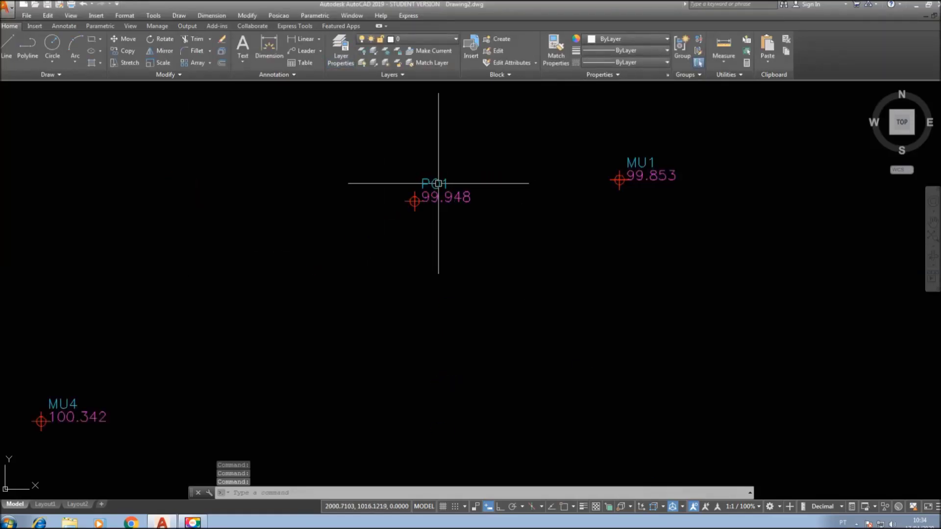
Examine the imported survey points PO1, E1 and MU1 to MU4 with their names and elevations across the drawing.
scroll(437, 183, up, 5)
click(436, 176)
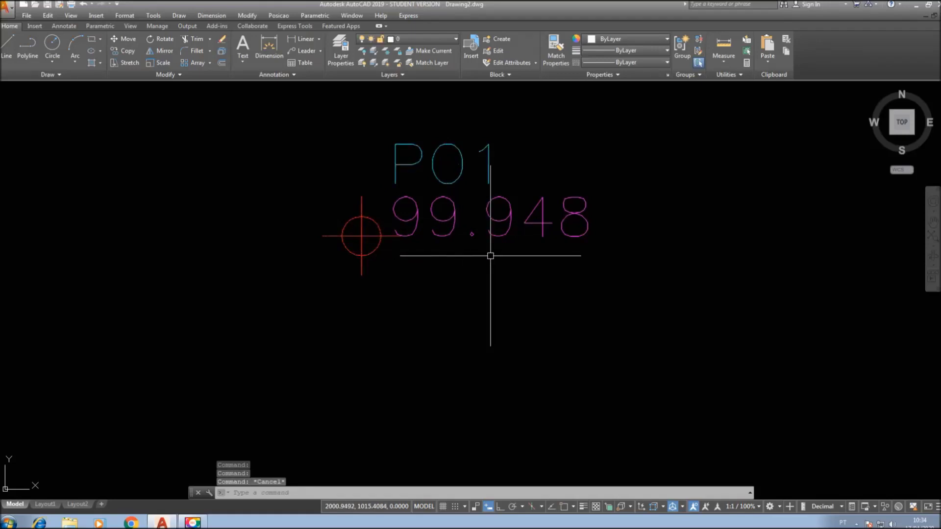
scroll(491, 254, down, 5)
scroll(542, 252, down, 5)
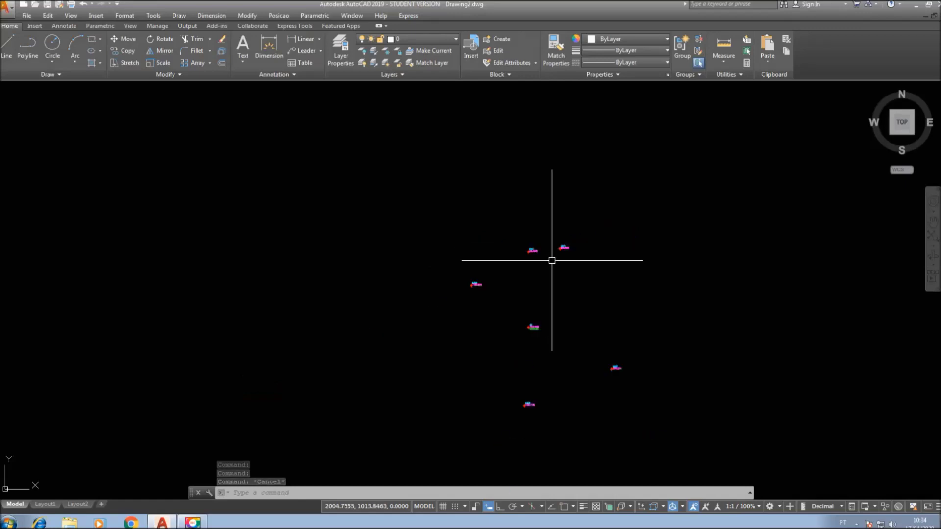
scroll(512, 189, up, 6)
scroll(502, 183, down, 2)
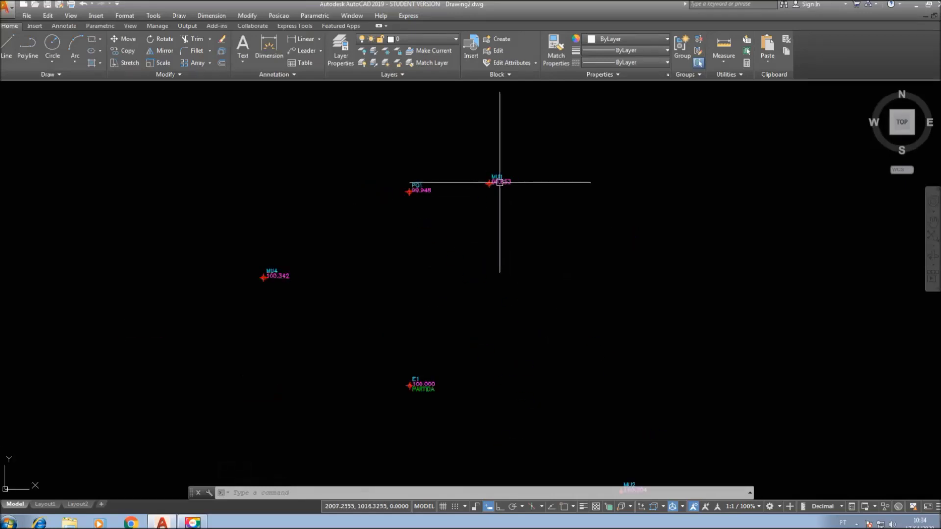
middle_drag(619, 438, 571, 286)
scroll(583, 346, up, 4)
scroll(583, 347, down, 4)
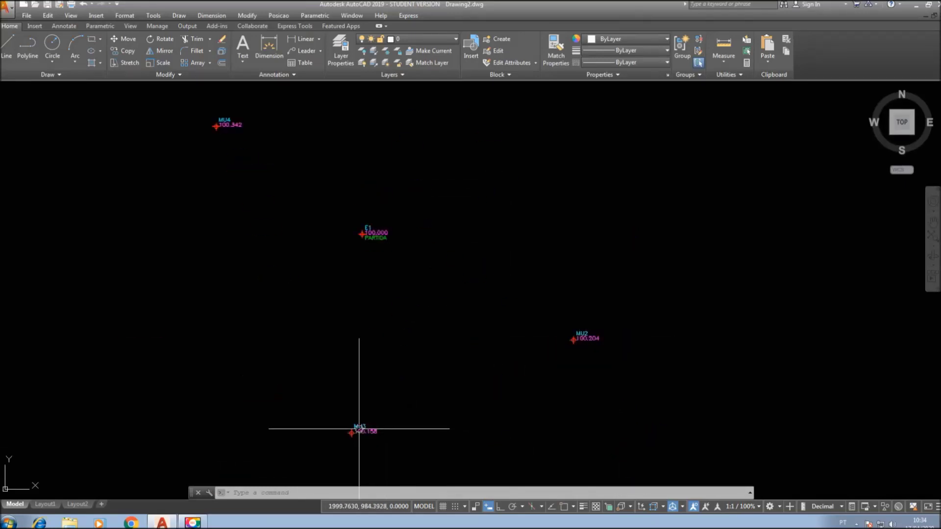
scroll(381, 347, down, 4)
scroll(388, 228, up, 4)
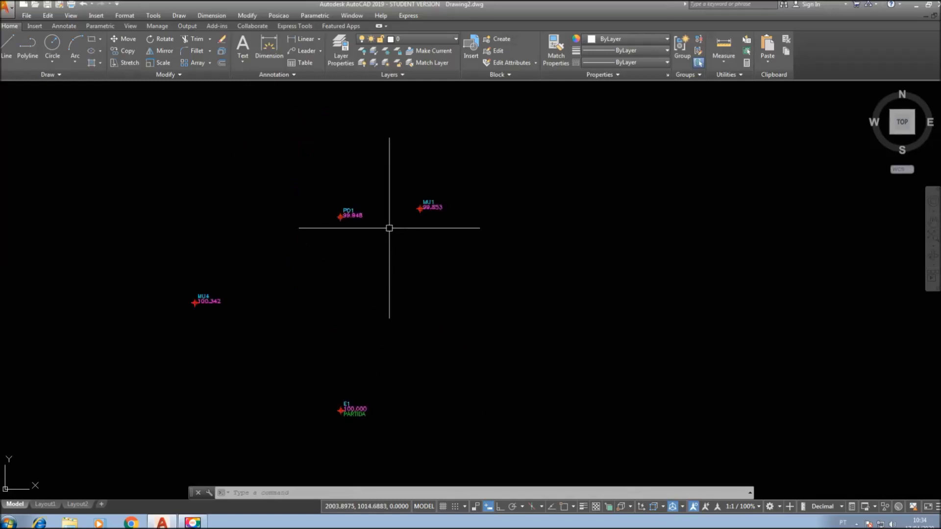
scroll(387, 230, down, 4)
scroll(360, 259, up, 2)
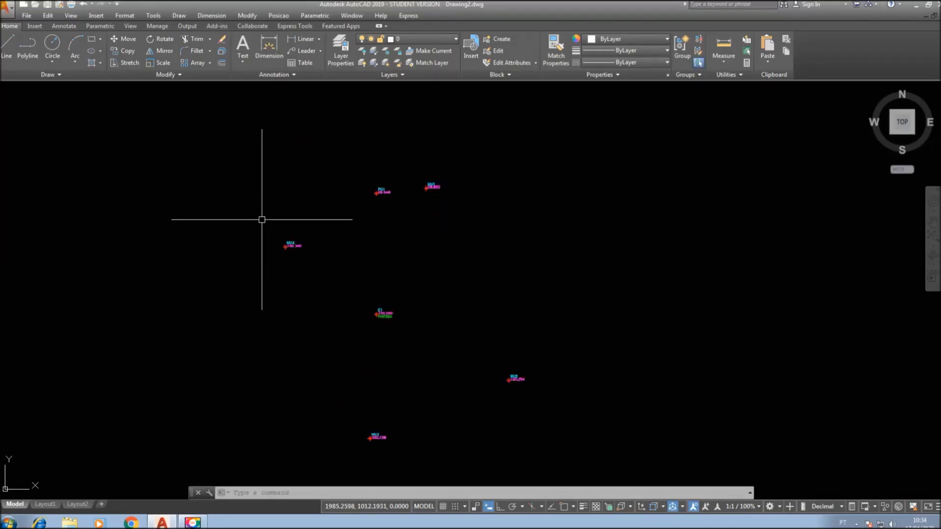
Draw a vertical reference polyline west of point MU4 with ortho mode on, and turn ortho off again.
text(pl)
key(Return)
click(234, 286)
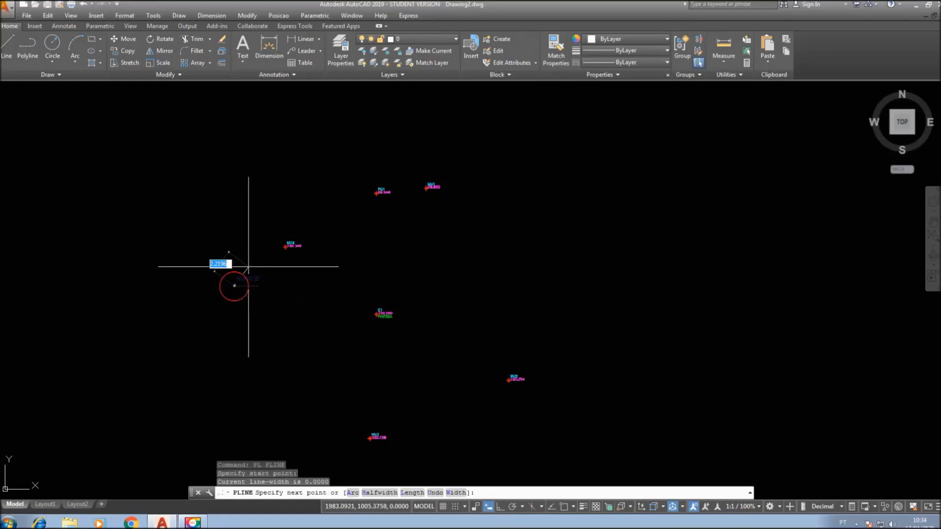
click(500, 508)
click(234, 132)
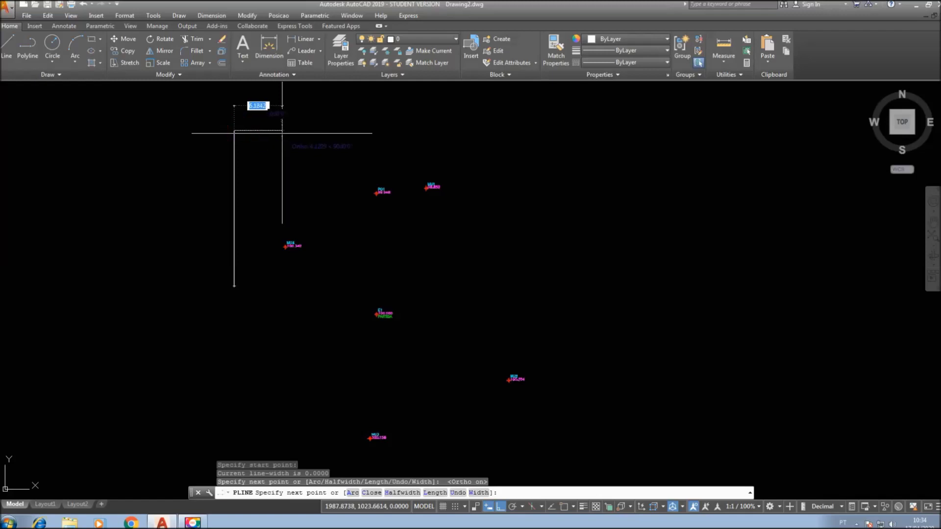
click(283, 133)
key(Return)
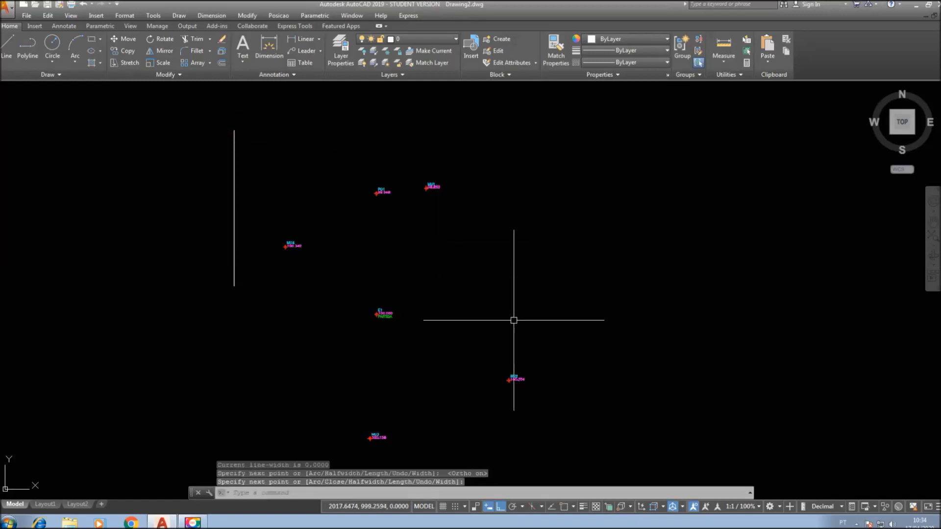
click(499, 508)
Draw a single-segment polyline from station point E1 to point PO1.
scroll(388, 292, up, 2)
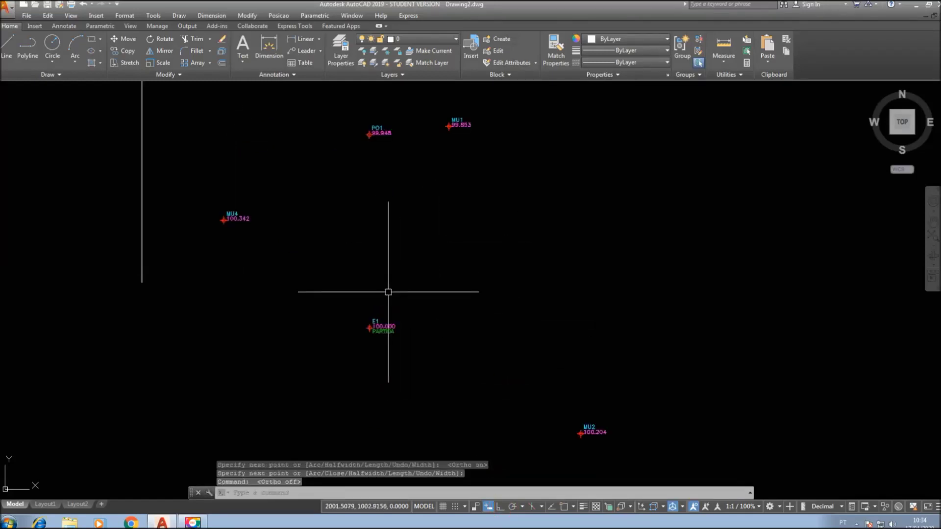
text(pl)
key(Return)
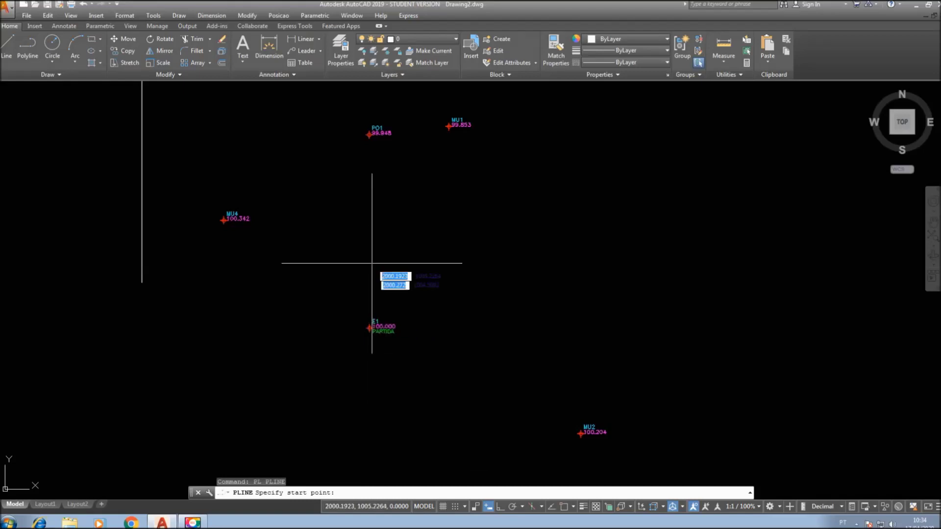
click(369, 327)
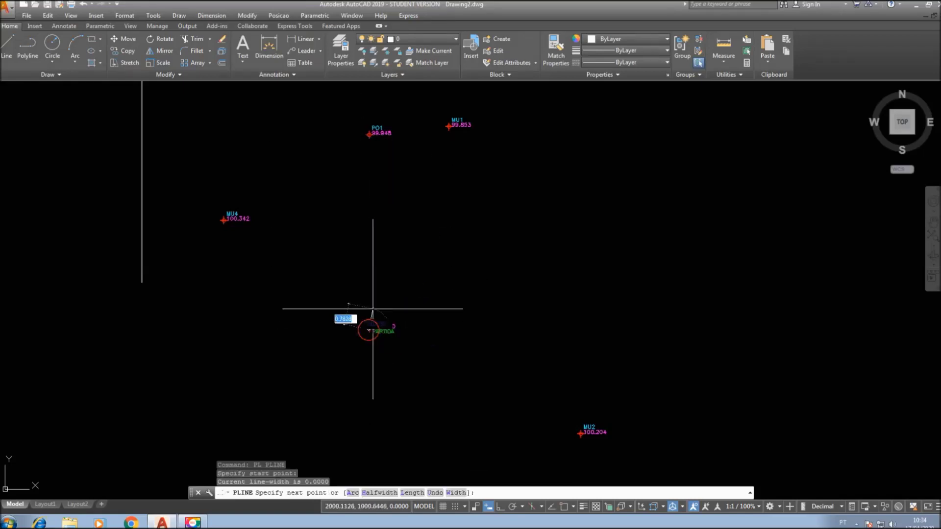
click(369, 134)
key(Return)
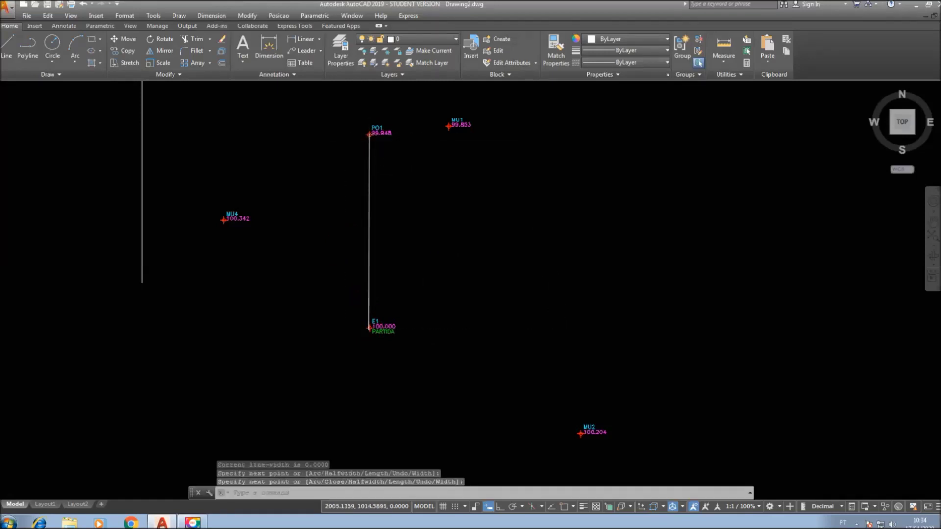
Erase the vertical reference polyline and the polyline between E1 and PO1.
scroll(431, 145, down, 3)
scroll(467, 235, up, 2)
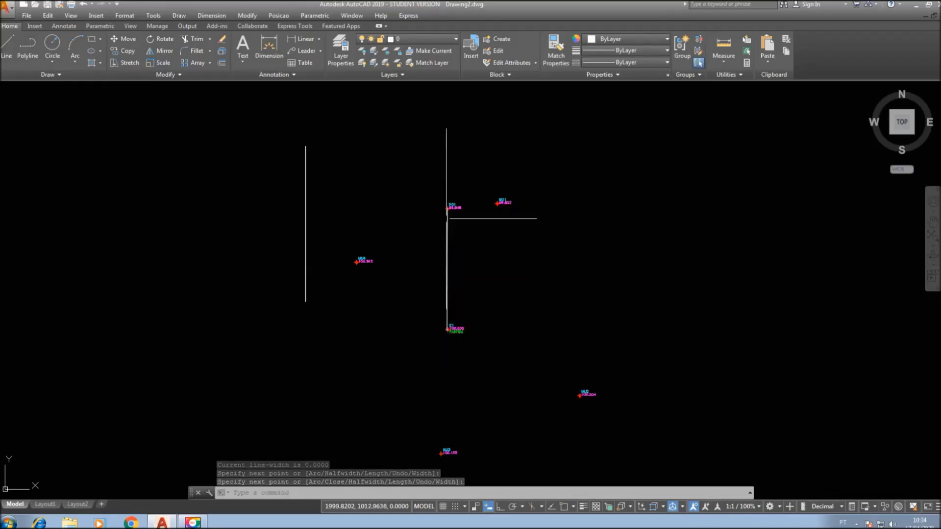
click(470, 246)
click(434, 259)
click(343, 231)
click(262, 204)
key(Delete)
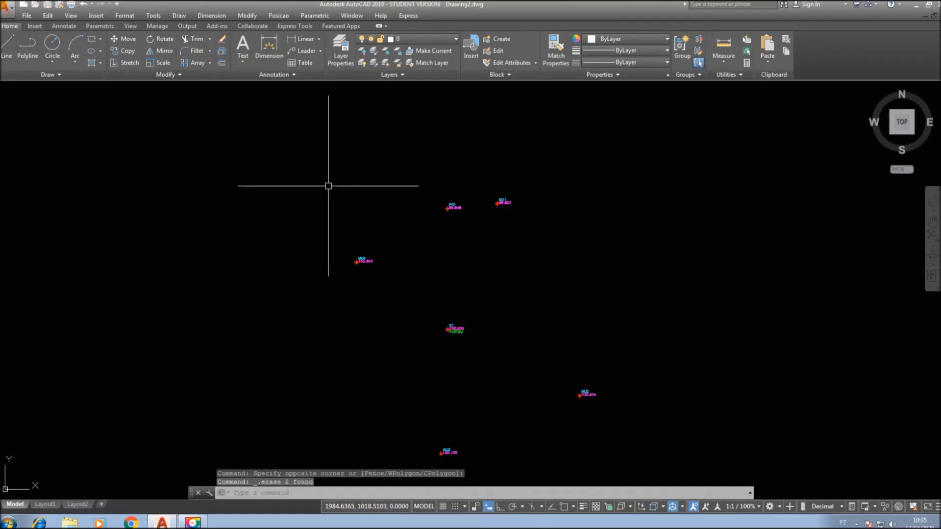
Make the lote layer current and turn on object snap with the Endpoint and Node modes.
scroll(329, 185, down, 2)
scroll(441, 234, up, 2)
middle_drag(441, 234, 438, 201)
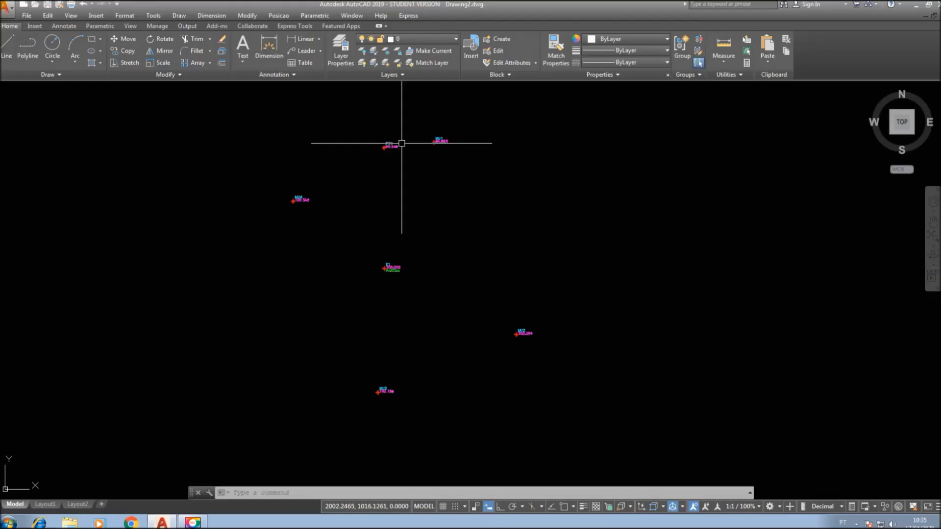
click(414, 40)
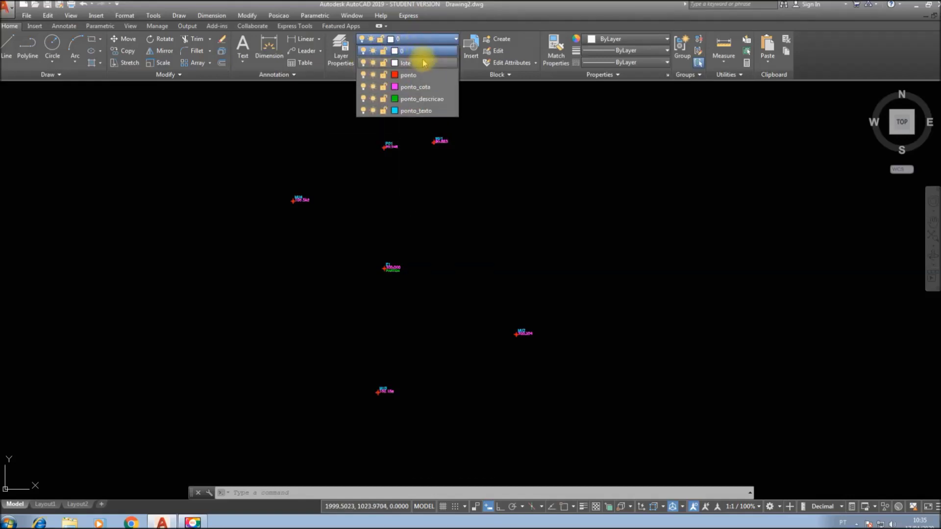
click(420, 59)
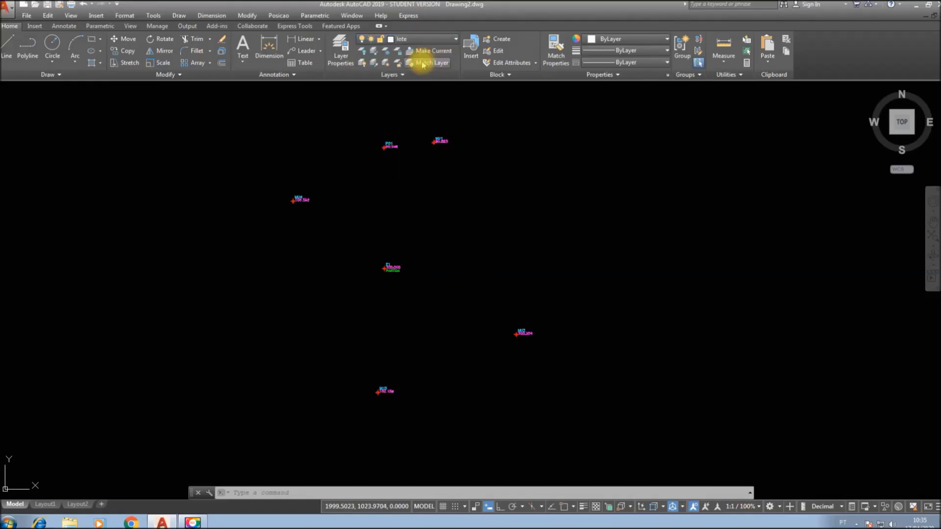
click(566, 510)
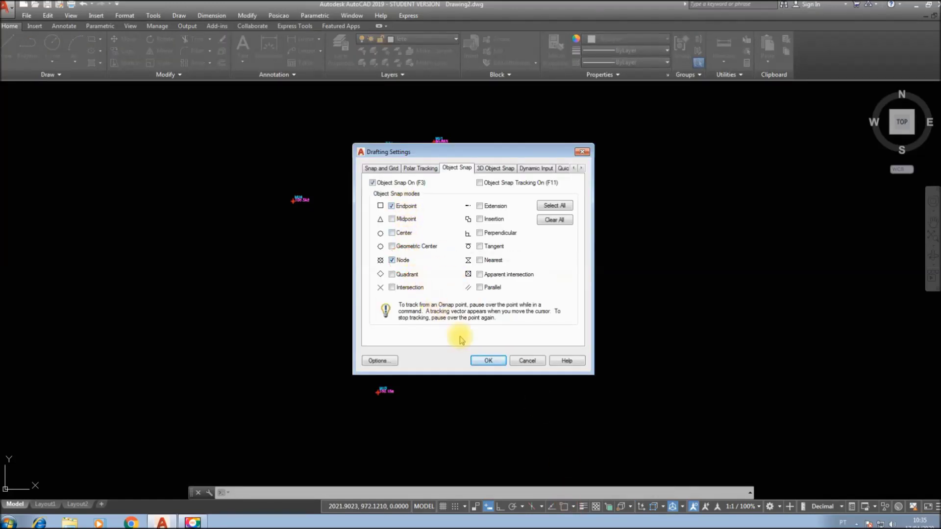
click(482, 360)
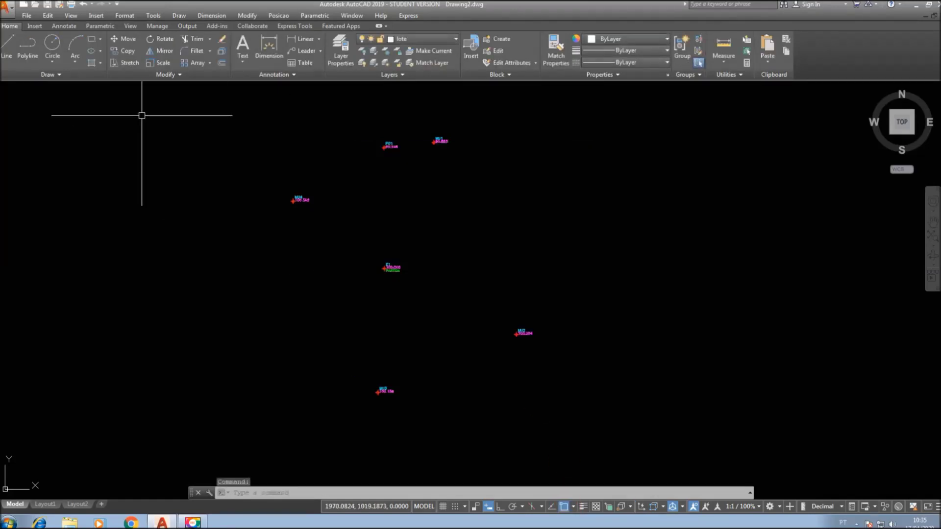
Draw the lot boundary as a polyline from MU1 through MU2, MU3 and MU4 back to MU1.
click(29, 50)
scroll(436, 143, up, 4)
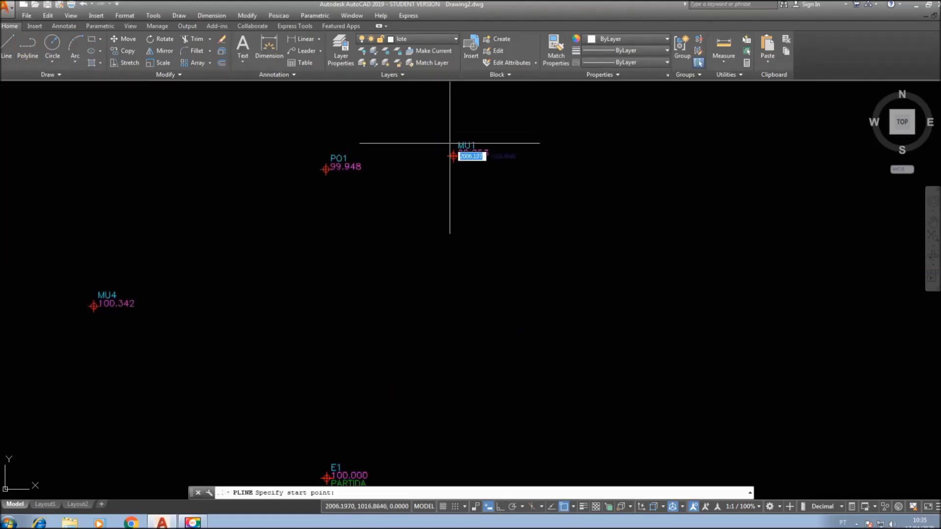
click(453, 155)
scroll(452, 155, down, 4)
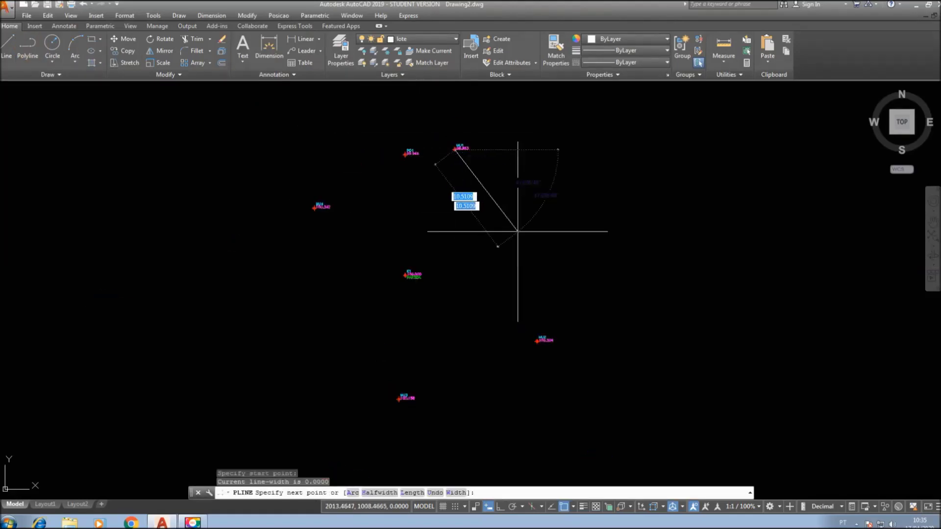
click(538, 341)
click(399, 398)
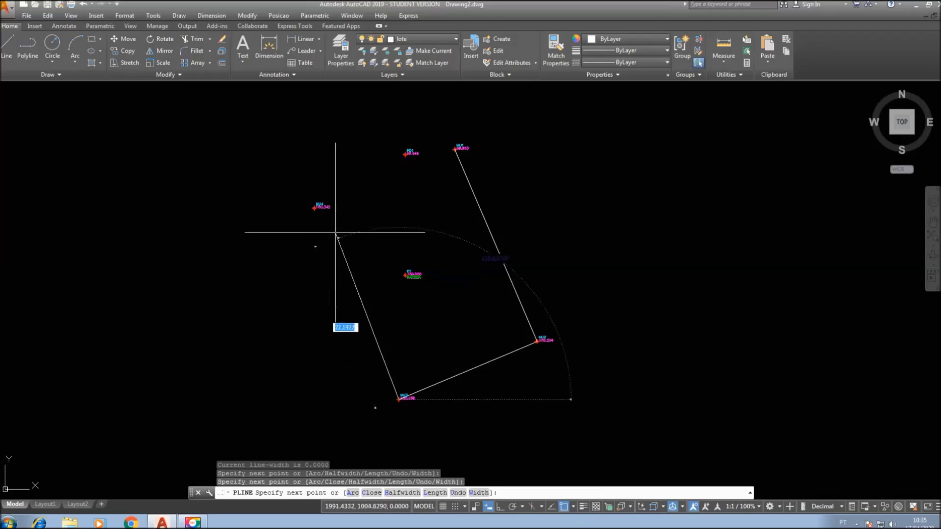
click(316, 212)
click(455, 150)
key(Return)
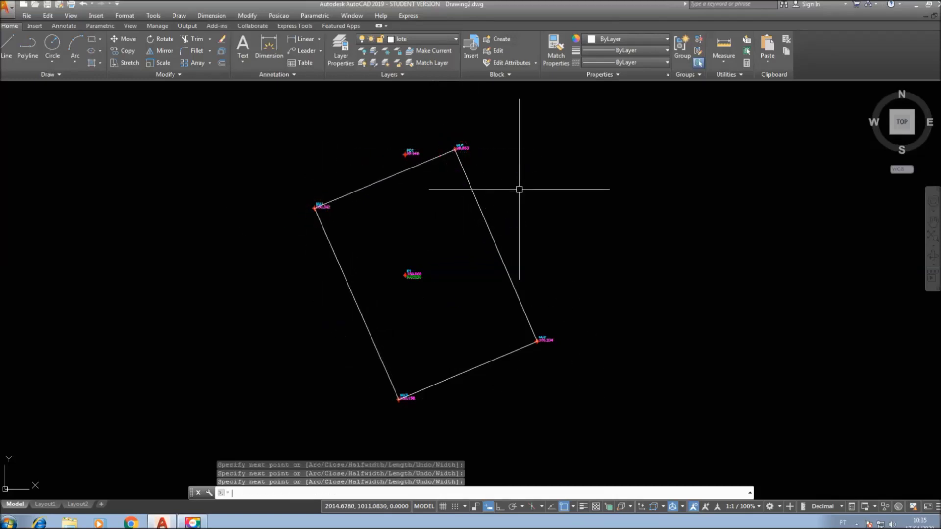
Start the Posicao distance labelling command and turn off the Node snap mode, keeping Endpoint on.
scroll(406, 273, up, 8)
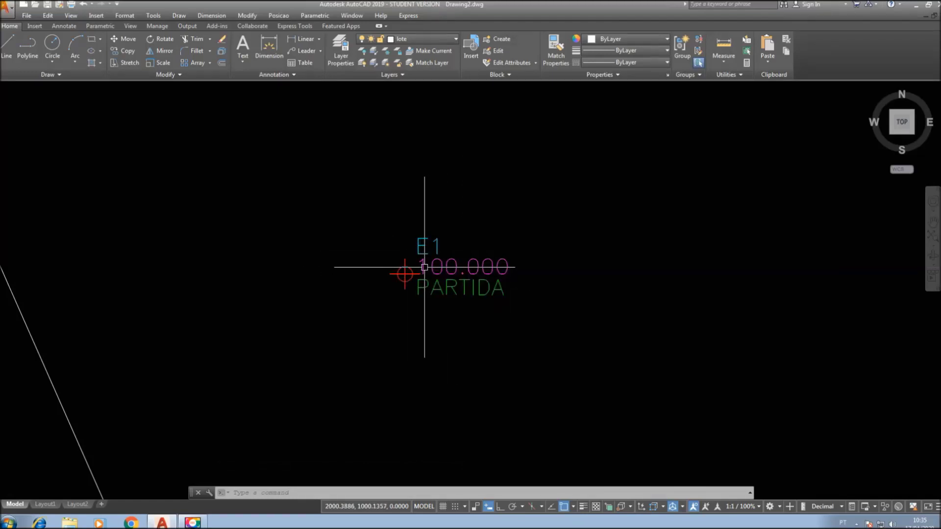
scroll(424, 269, down, 10)
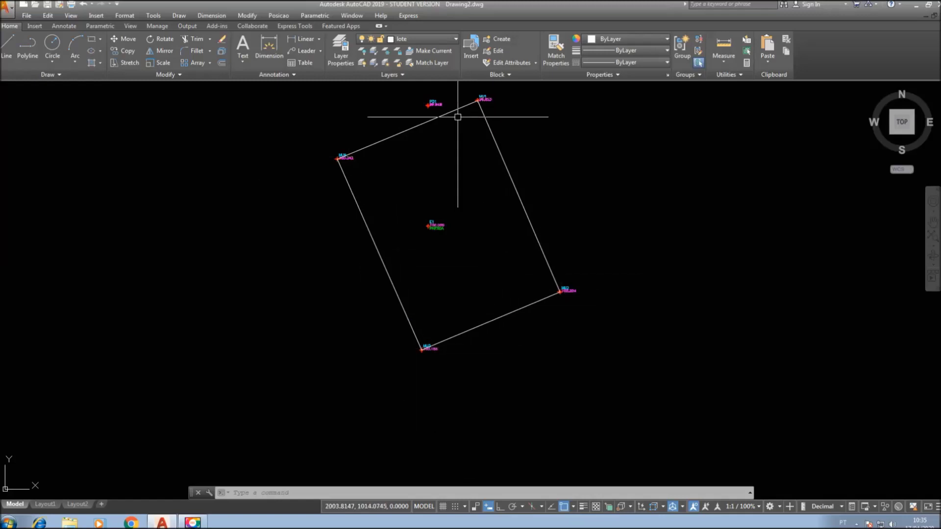
middle_drag(458, 117, 412, 143)
click(279, 15)
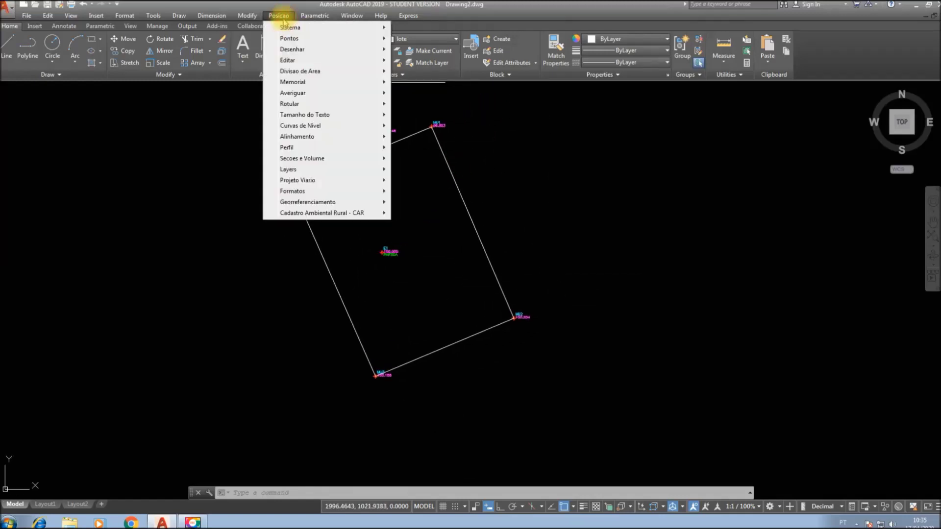
mouse_move(314, 105)
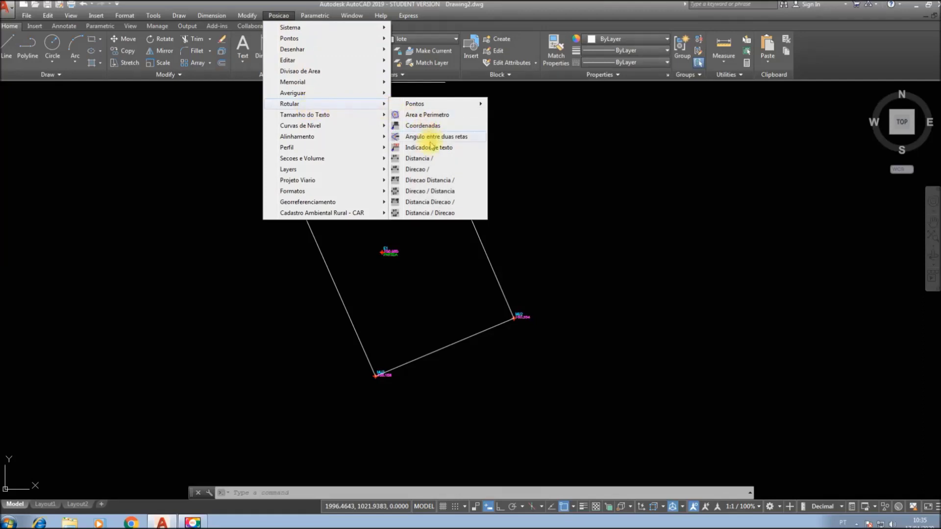
click(425, 158)
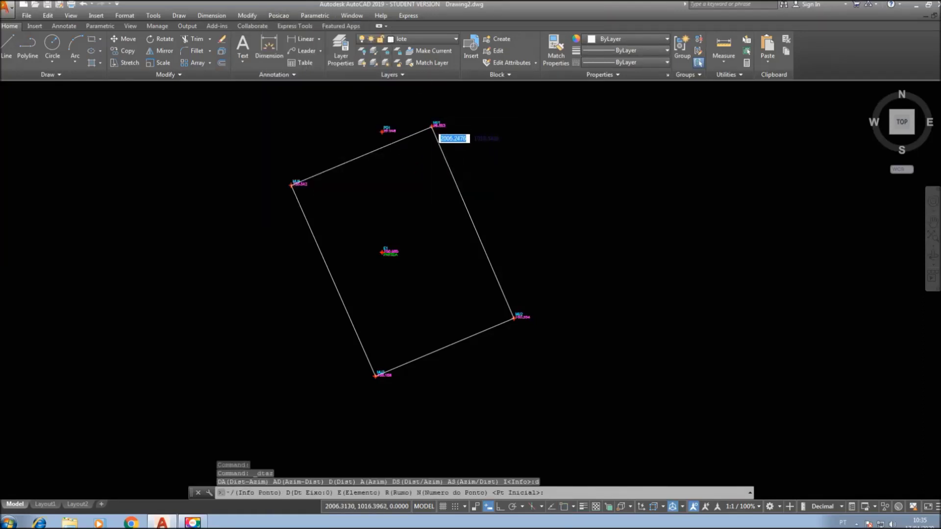
scroll(430, 129, up, 5)
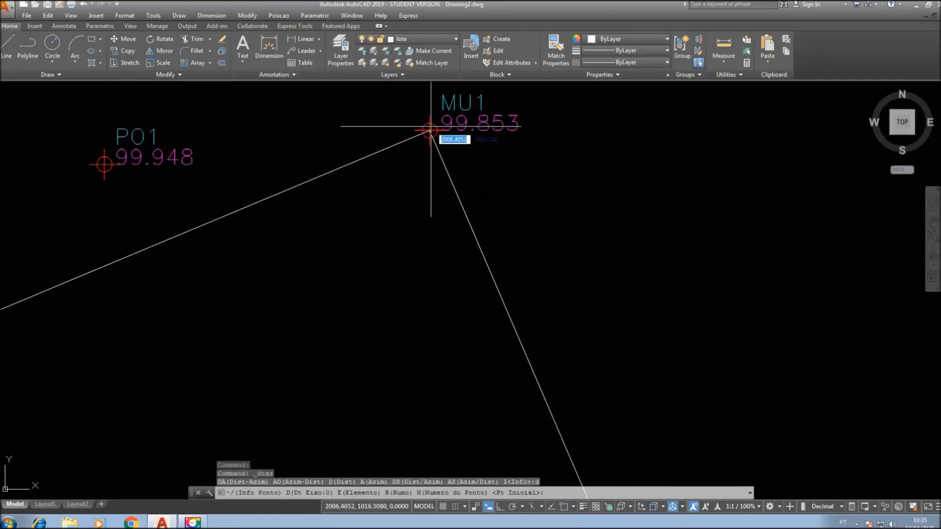
right_click(564, 506)
click(583, 492)
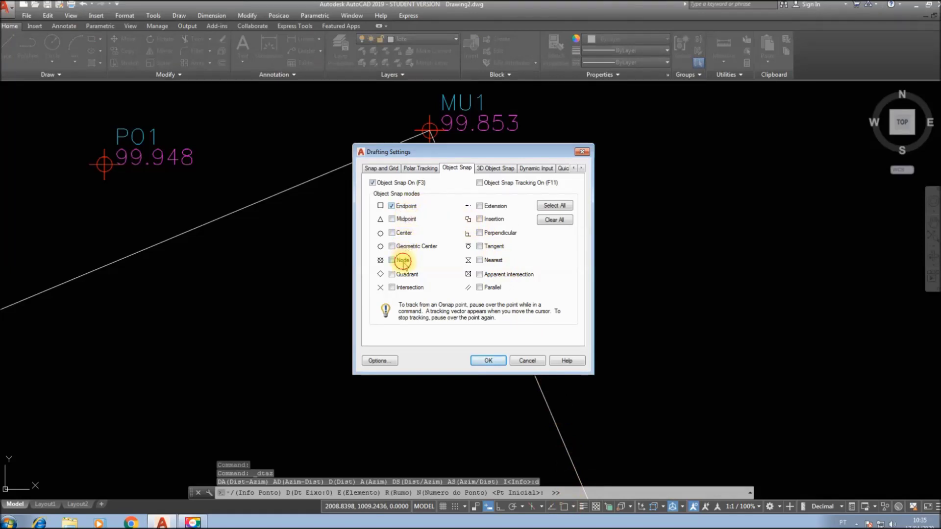
click(488, 360)
Label the length of all four lot sides, going from MU1 to MU4, MU3, MU2 and back to MU1.
click(429, 130)
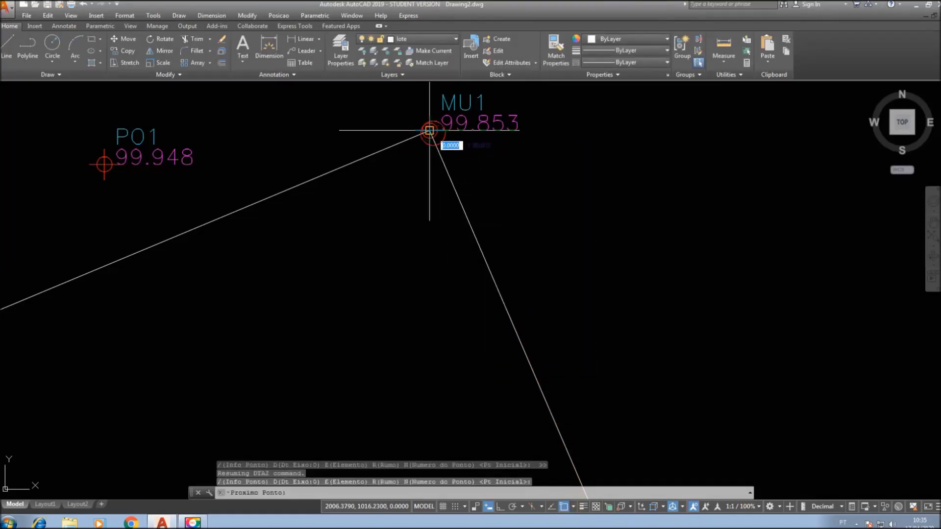
scroll(429, 130, down, 4)
click(75, 275)
scroll(94, 283, down, 2)
middle_drag(163, 323, 255, 181)
click(310, 439)
click(531, 348)
middle_drag(470, 210, 493, 326)
click(423, 156)
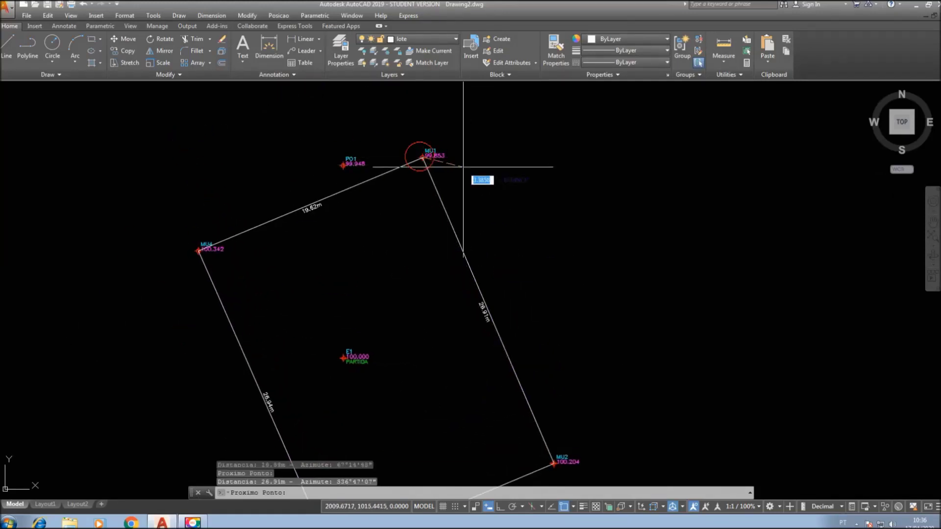
key(Return)
Label the lot boundary with its area in m2 and its perimeter, placing the text inside the lot above E1.
scroll(463, 168, down, 3)
scroll(351, 162, up, 5)
scroll(539, 222, down, 5)
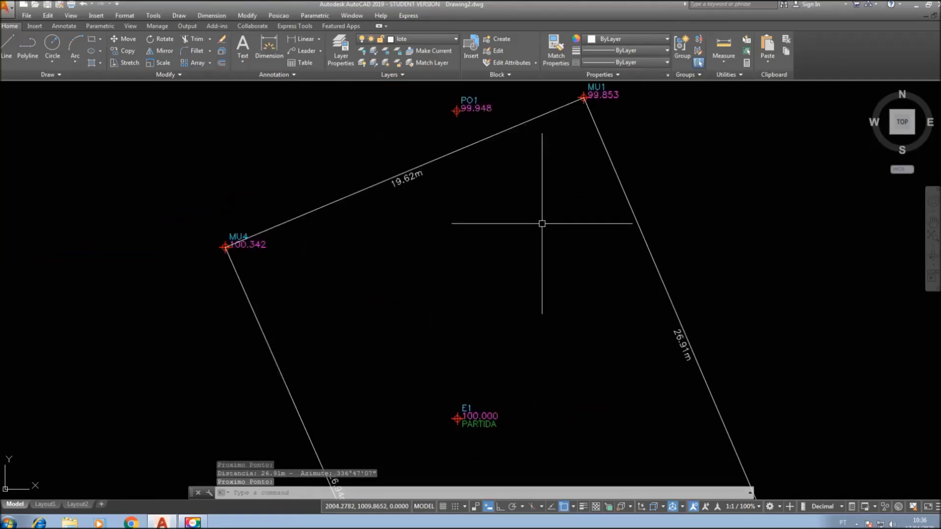
click(279, 15)
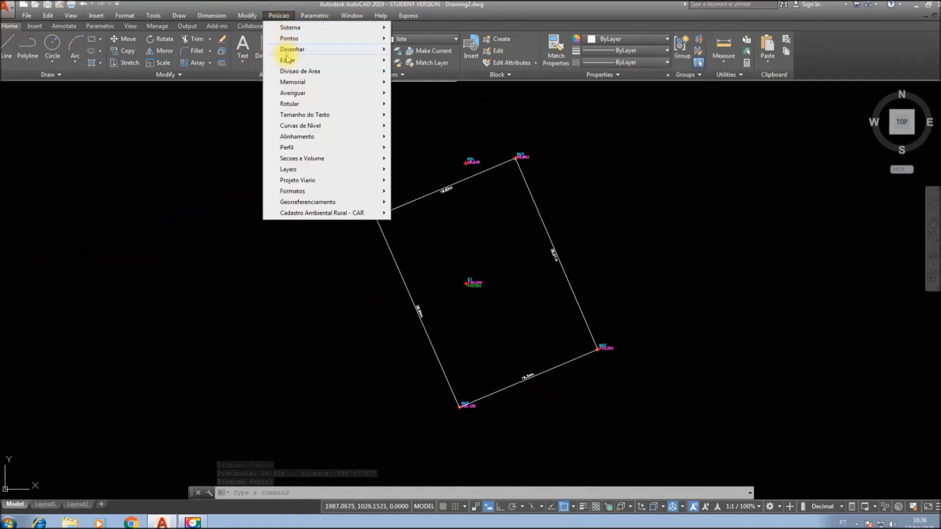
mouse_move(339, 107)
click(411, 116)
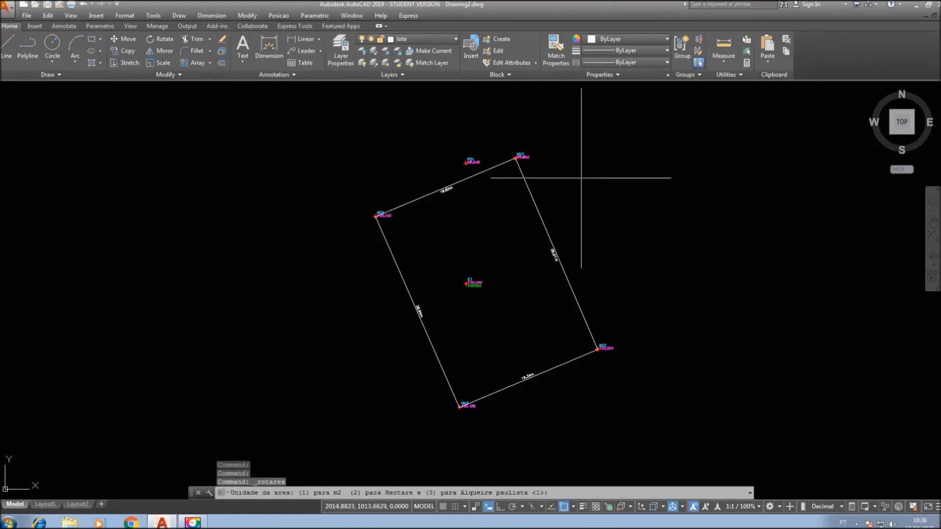
text(1)
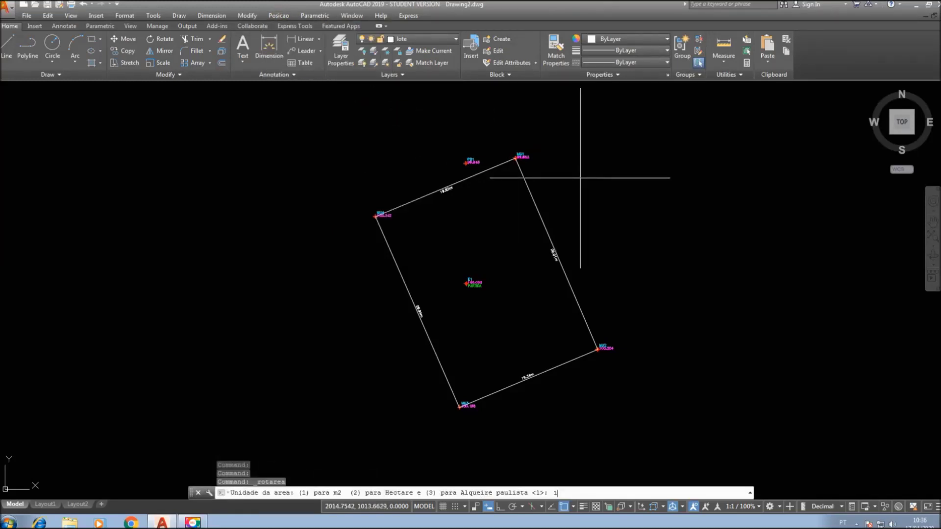
key(Return)
click(480, 259)
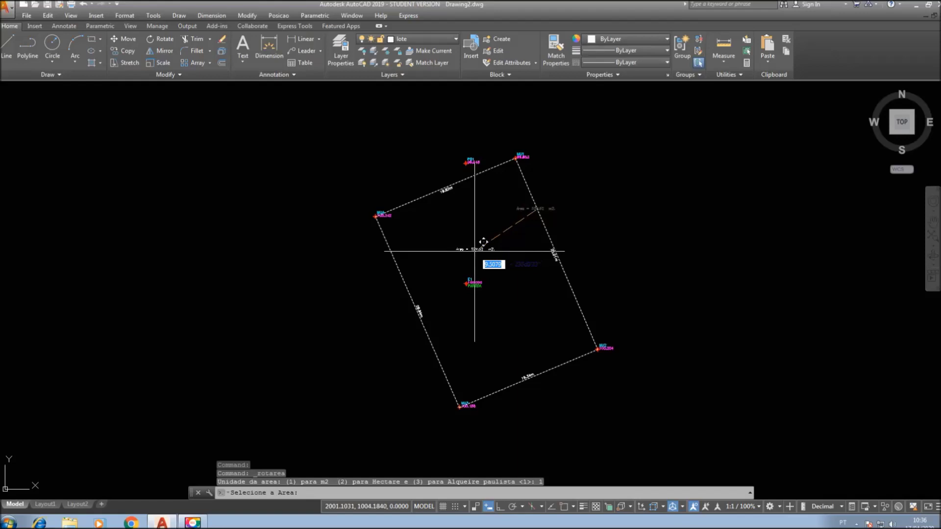
scroll(476, 263, up, 5)
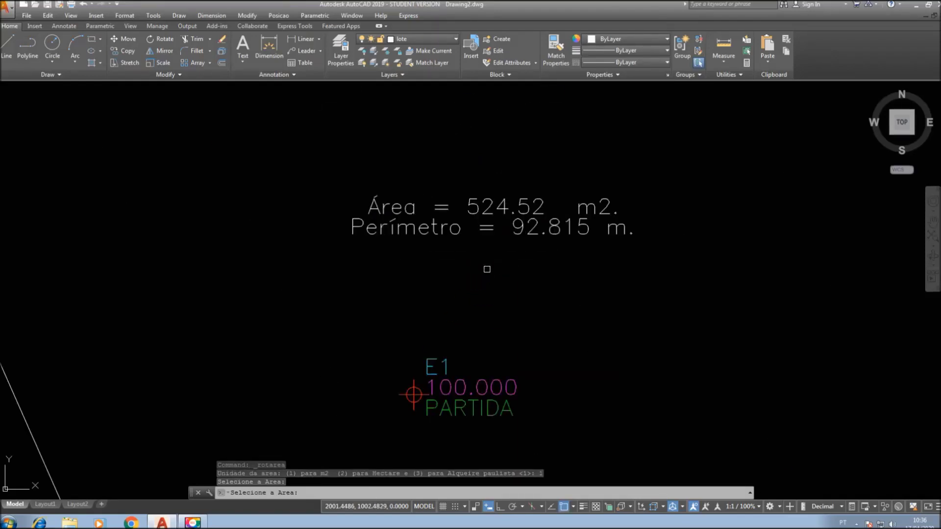
scroll(488, 270, down, 8)
key(Escape)
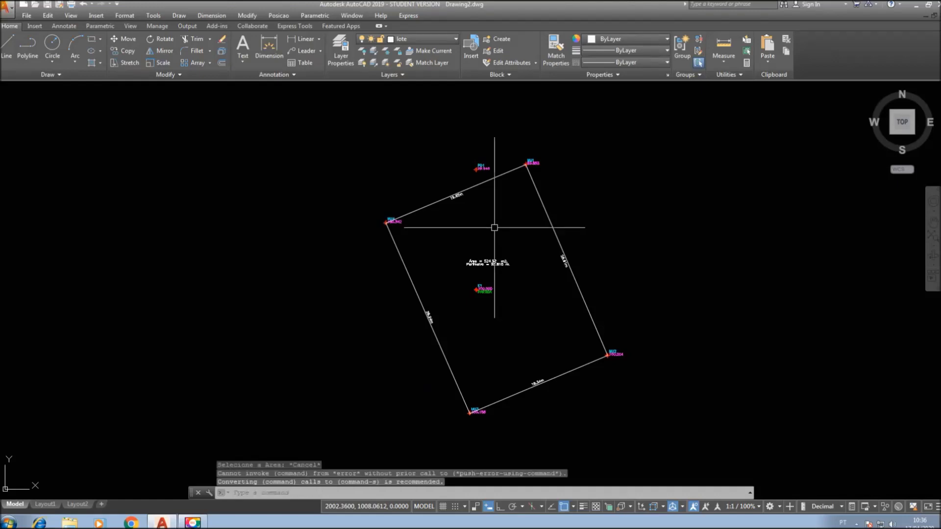
Draw a small circle about 0.2 m in radius centred on point PO1.
scroll(480, 151, up, 8)
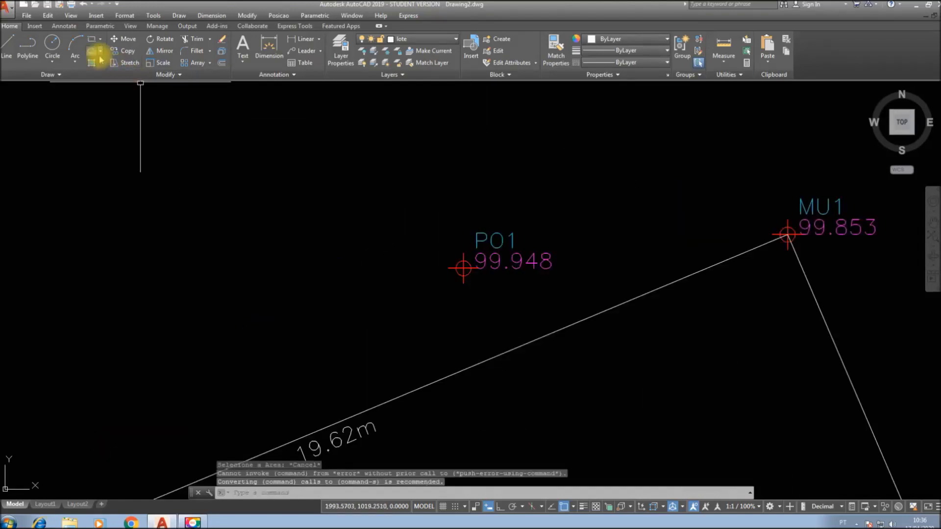
click(52, 44)
scroll(463, 275, up, 2)
click(463, 274)
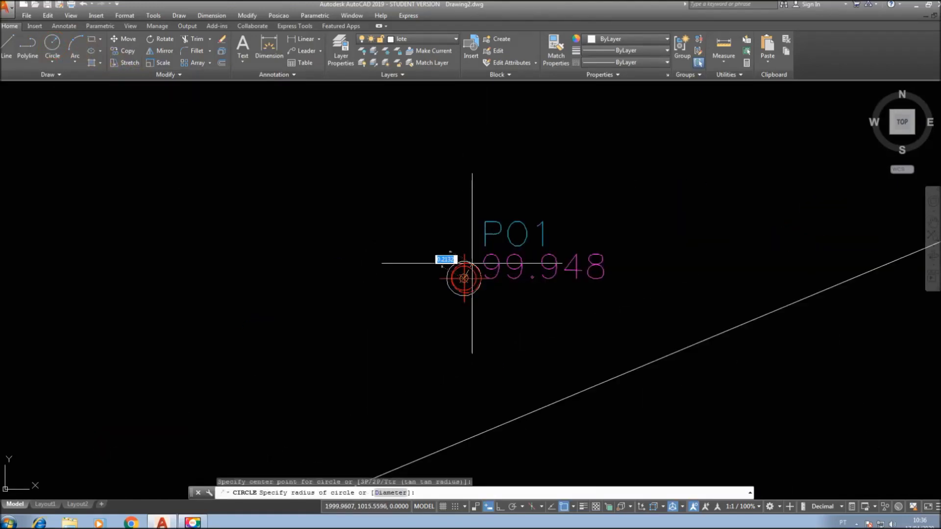
click(466, 262)
scroll(505, 215, down, 4)
scroll(504, 235, down, 3)
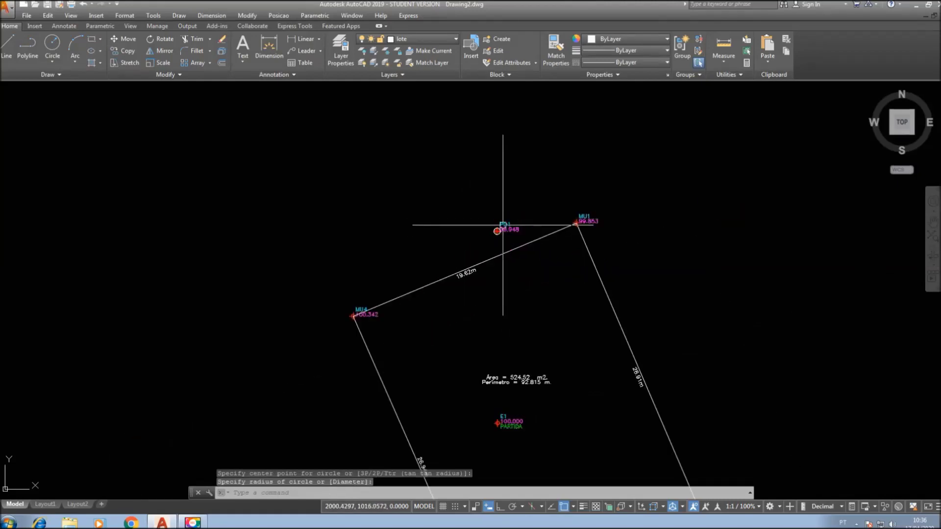
scroll(518, 207, down, 3)
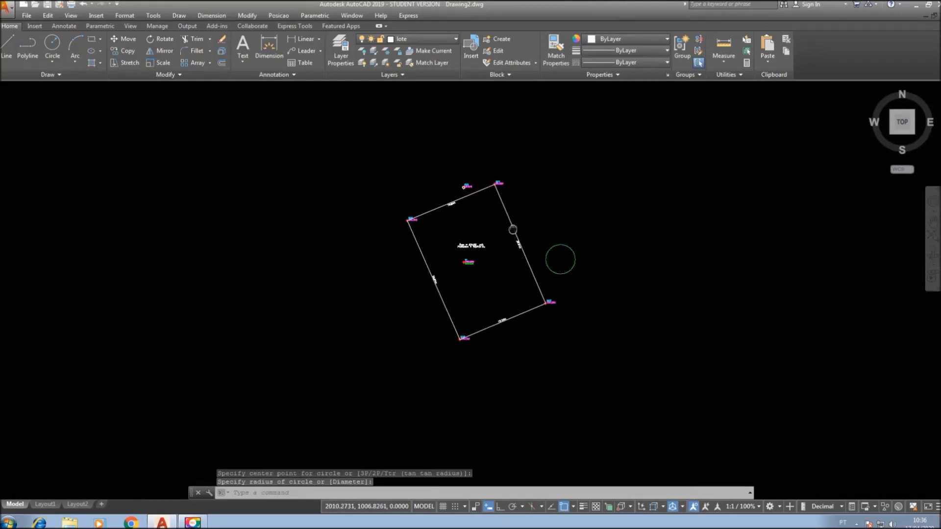
Calculate and draw the contour lines with Posicao, using a 0.10 interval for labelled master curves and 0.05 for auxiliary curves.
scroll(489, 231, up, 4)
middle_drag(489, 231, 491, 221)
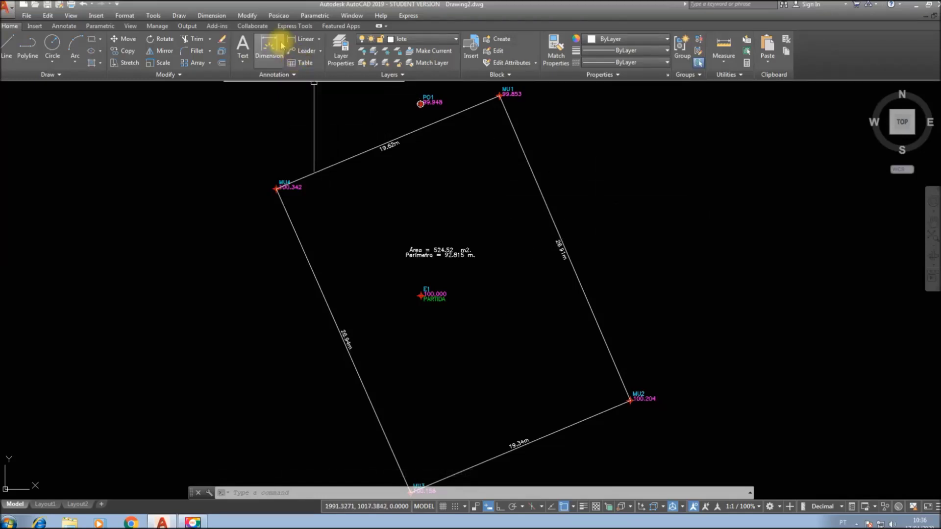
scroll(285, 188, up, 5)
scroll(297, 186, down, 5)
scroll(414, 198, down, 2)
scroll(424, 202, up, 2)
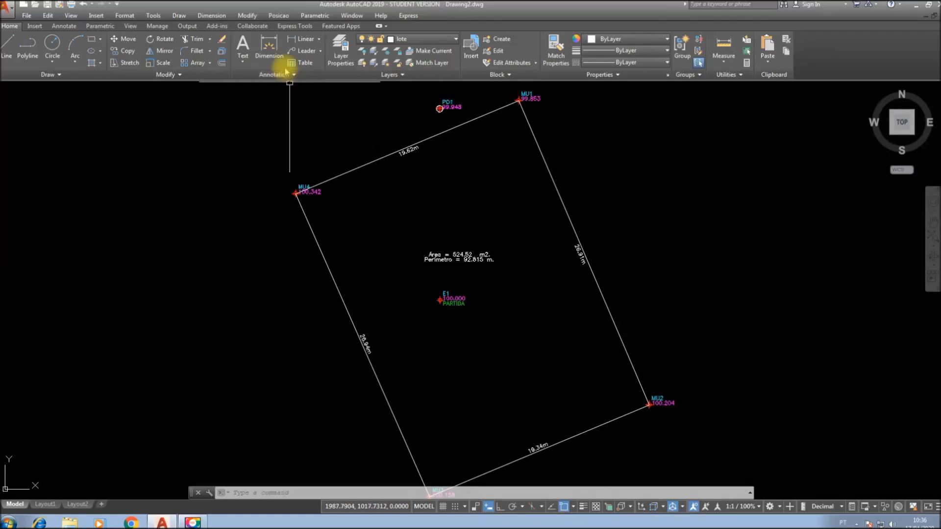
click(277, 15)
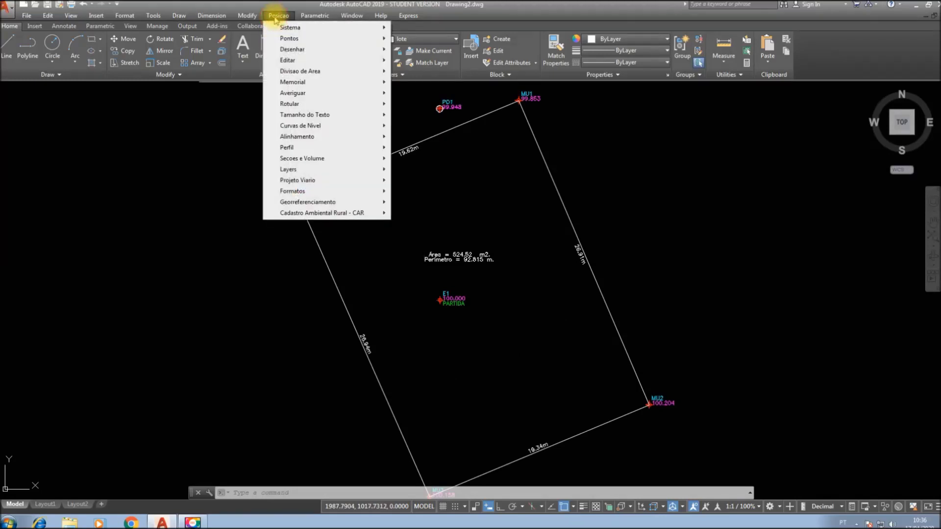
mouse_move(307, 128)
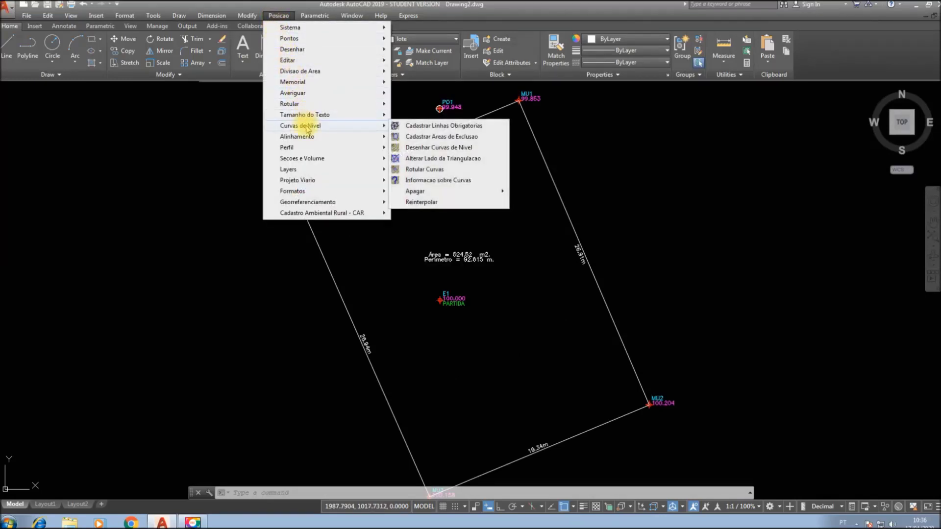
click(415, 147)
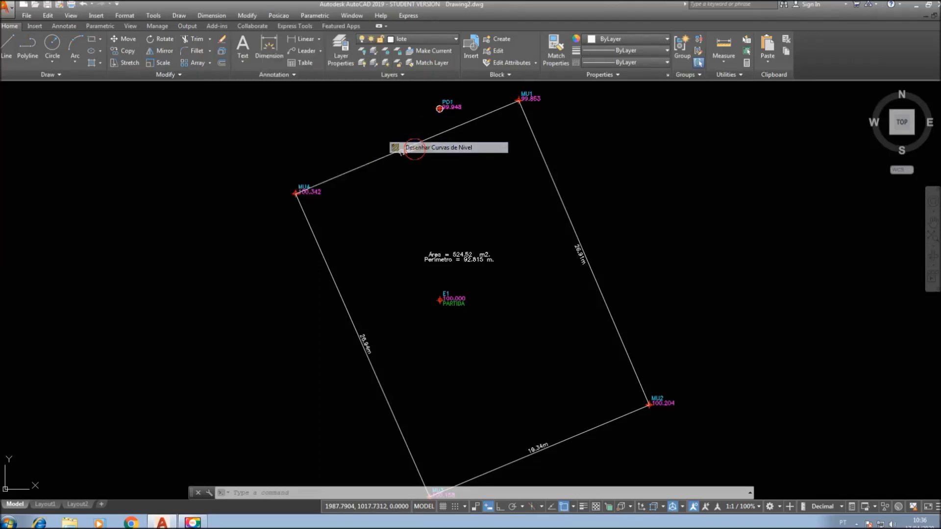
right_click(496, 189)
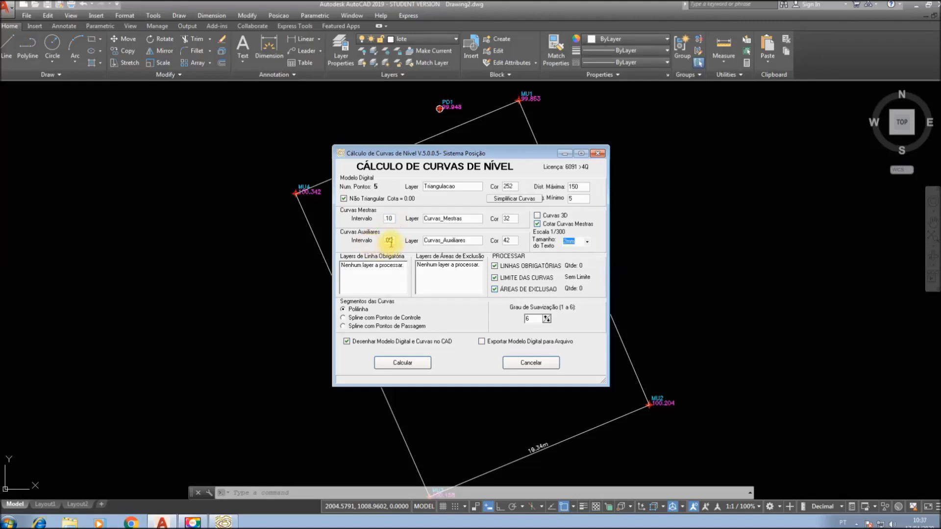
click(421, 365)
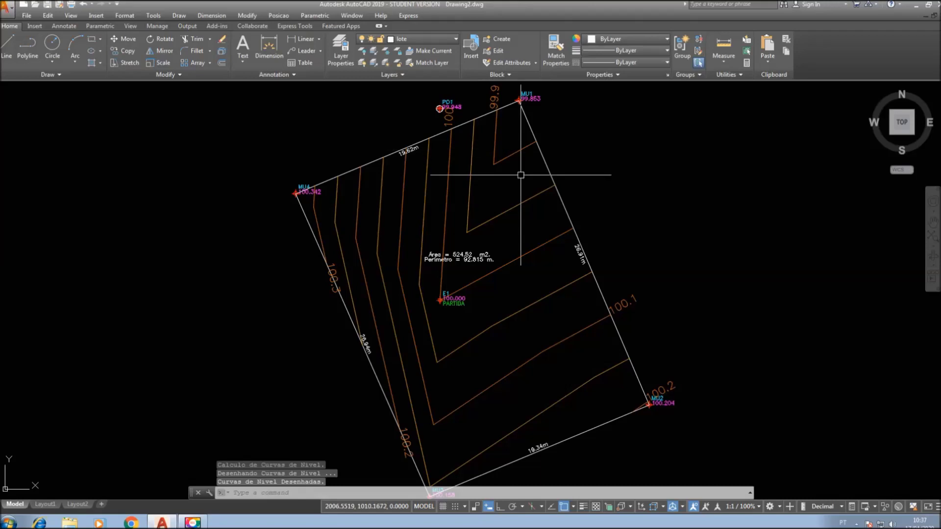
Draw a flag-shaped north arrow as a polyline outside the lot near MU4, with the letter N above it.
scroll(625, 320, up, 5)
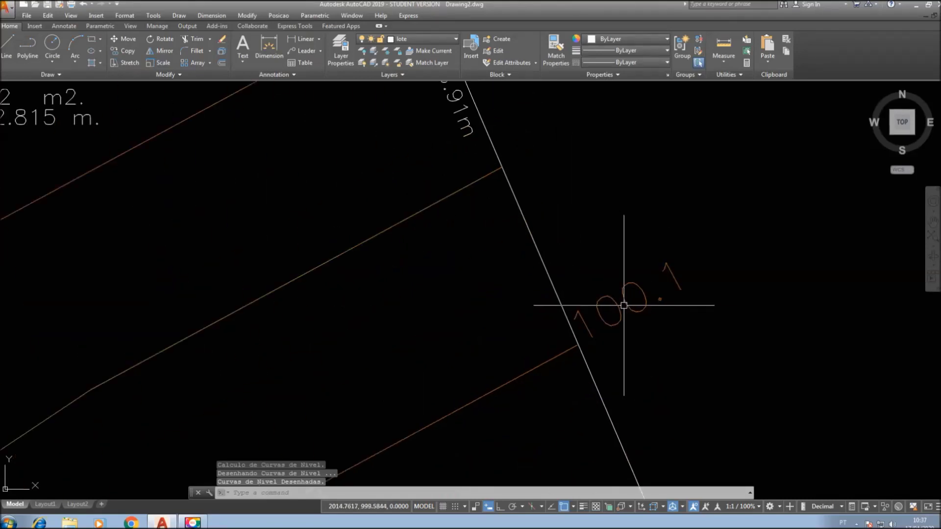
scroll(623, 304, down, 5)
middle_drag(579, 84, 567, 126)
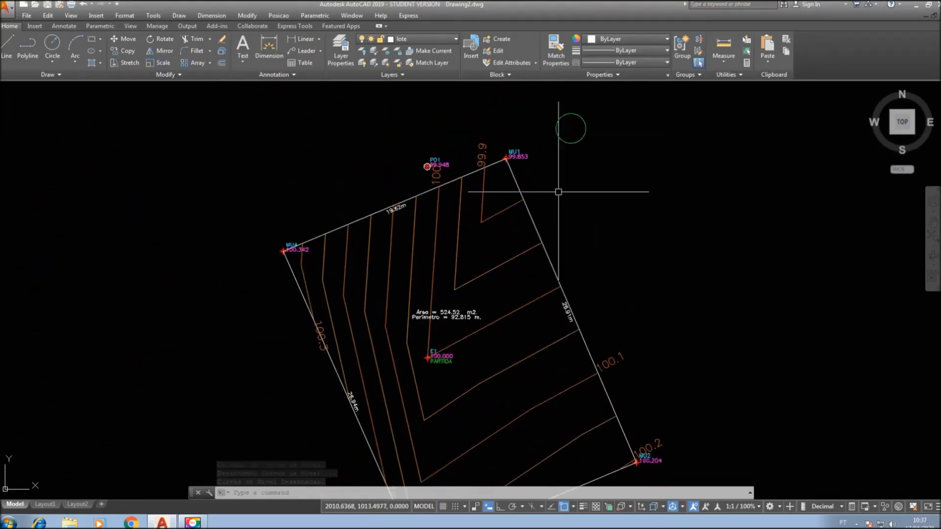
scroll(493, 153, up, 5)
scroll(428, 164, down, 8)
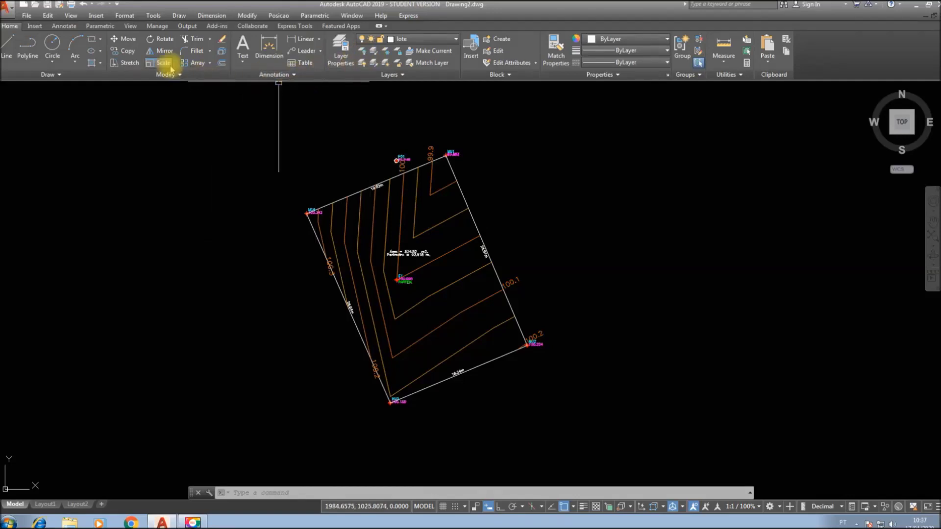
click(27, 49)
click(253, 232)
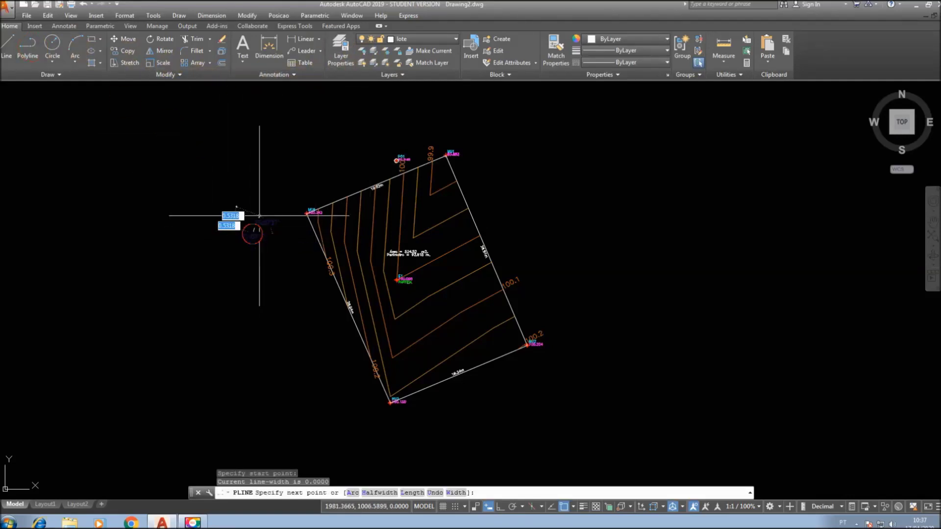
scroll(268, 165, up, 5)
Move the letter N slightly so it is centred above the tip of the north arrow.
text(m)
key(Return)
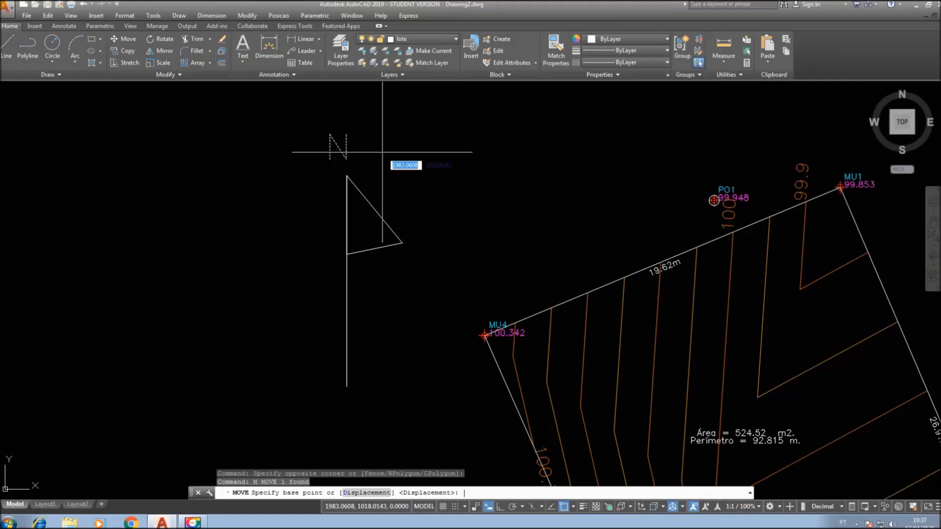
click(392, 155)
click(402, 166)
scroll(399, 157, down, 4)
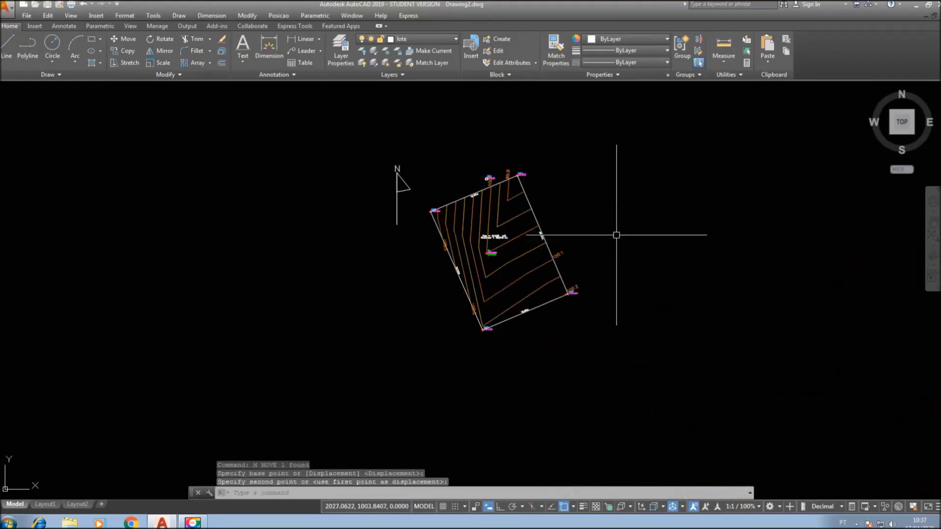